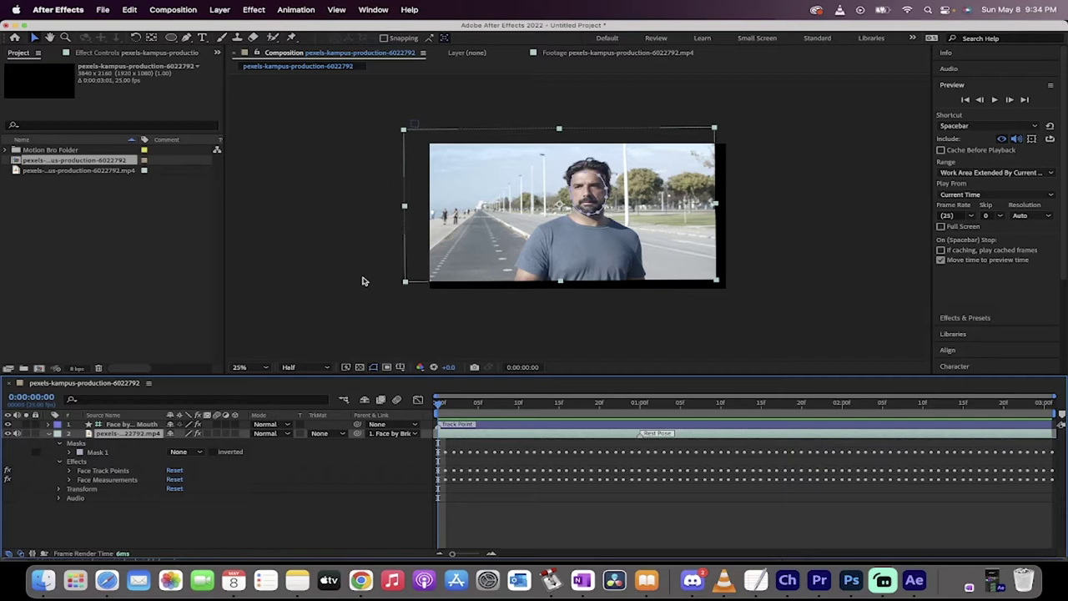
# - Preview the face-tracked composition, then view the original clip alone at 25%
pyautogui.press('space')
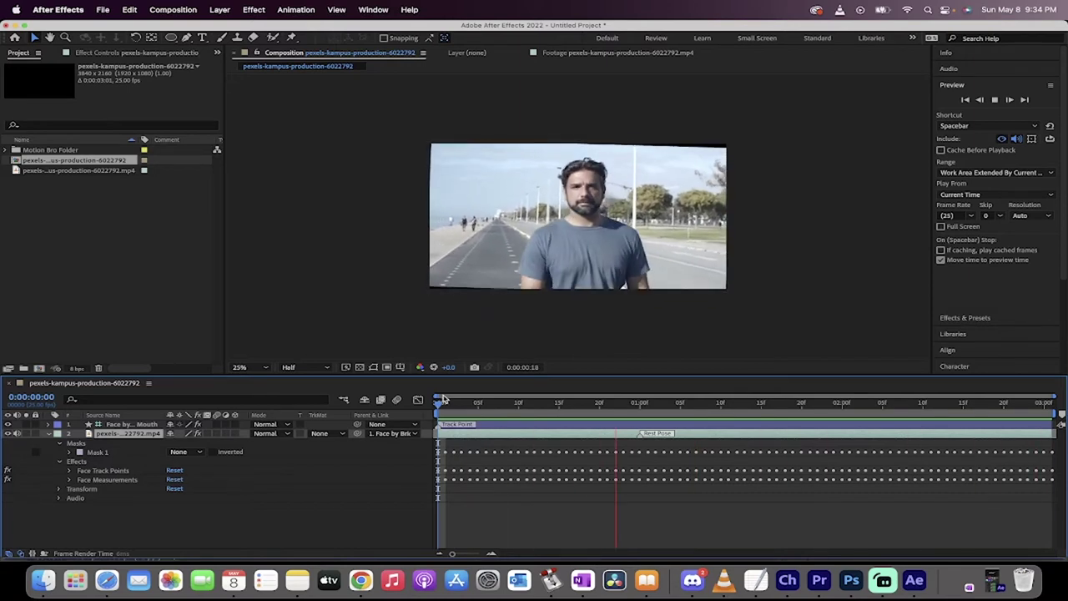
pyautogui.press('space')
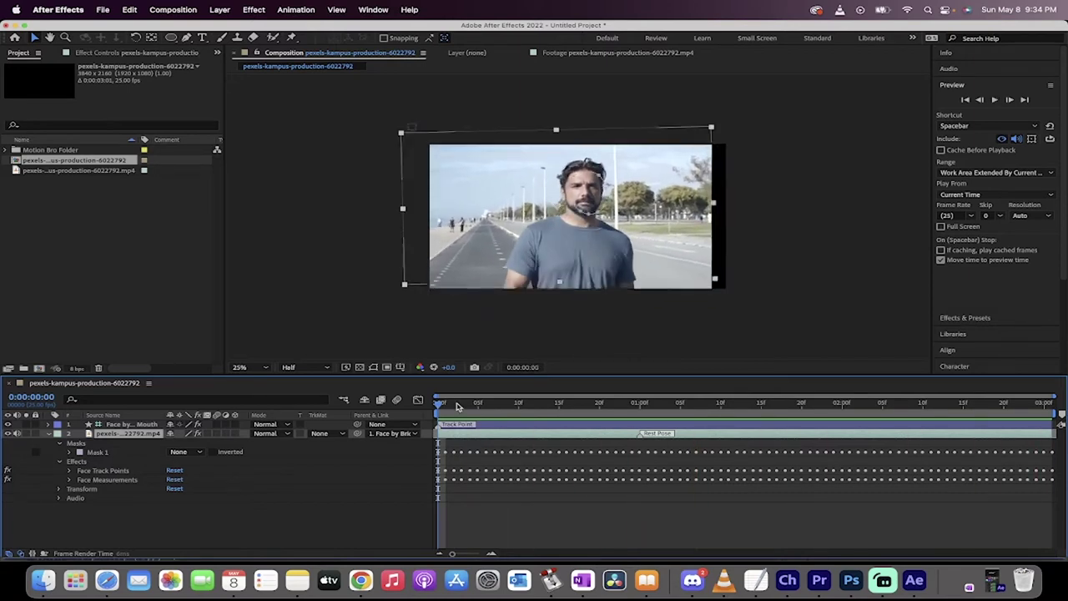
pyautogui.click(73, 173)
pyautogui.doubleClick(73, 173)
pyautogui.press(',')
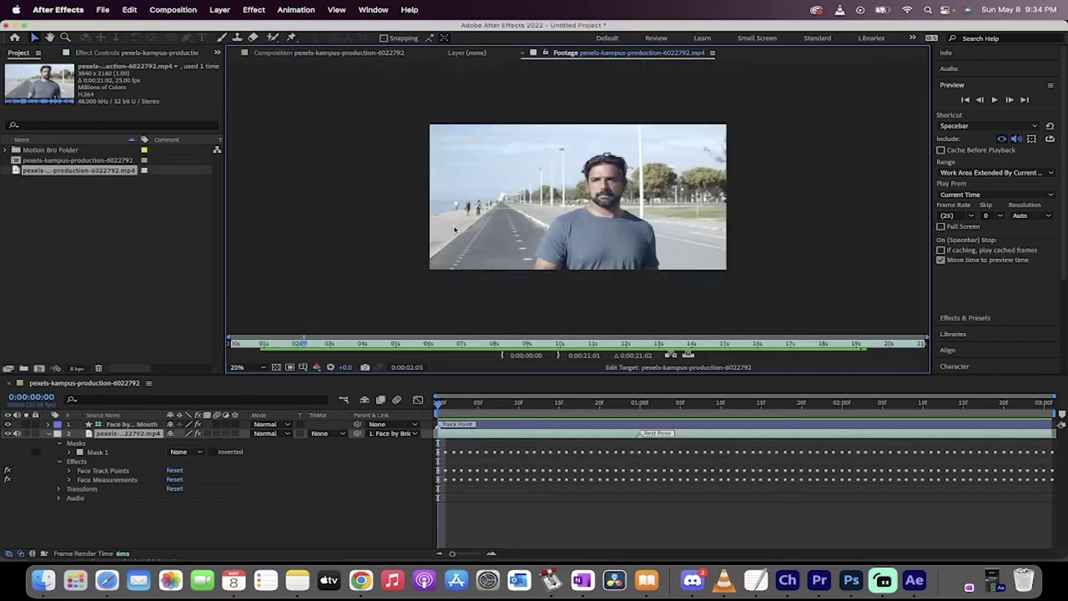
# - Play the original footage from 0:00:00:16 to review it
pyautogui.click(431, 413)
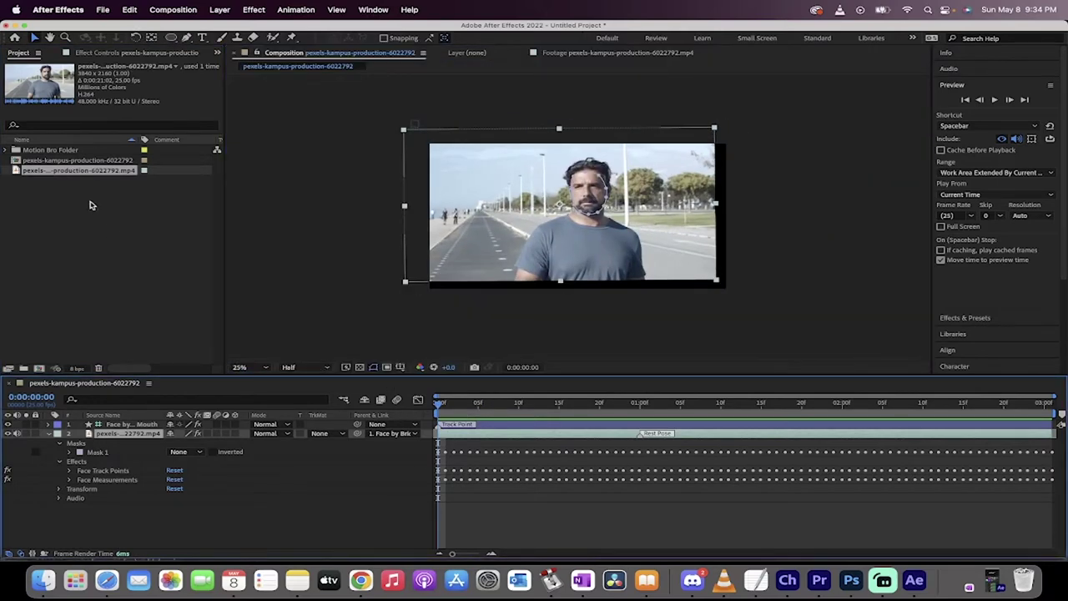
pyautogui.doubleClick(74, 172)
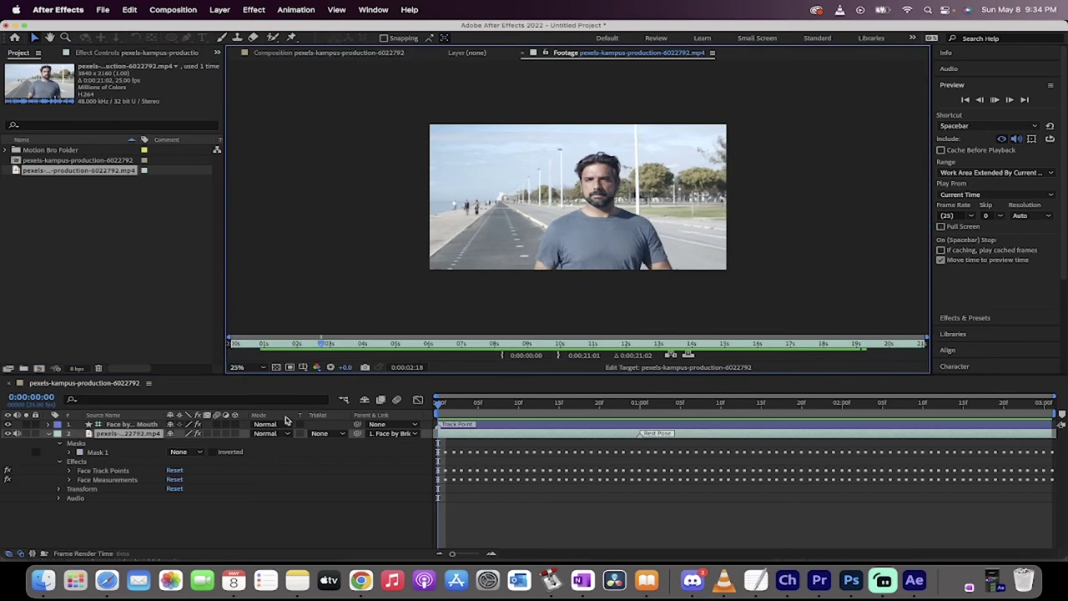
pyautogui.click(260, 344)
pyautogui.moveTo(258, 349); pyautogui.dragTo(254, 349)
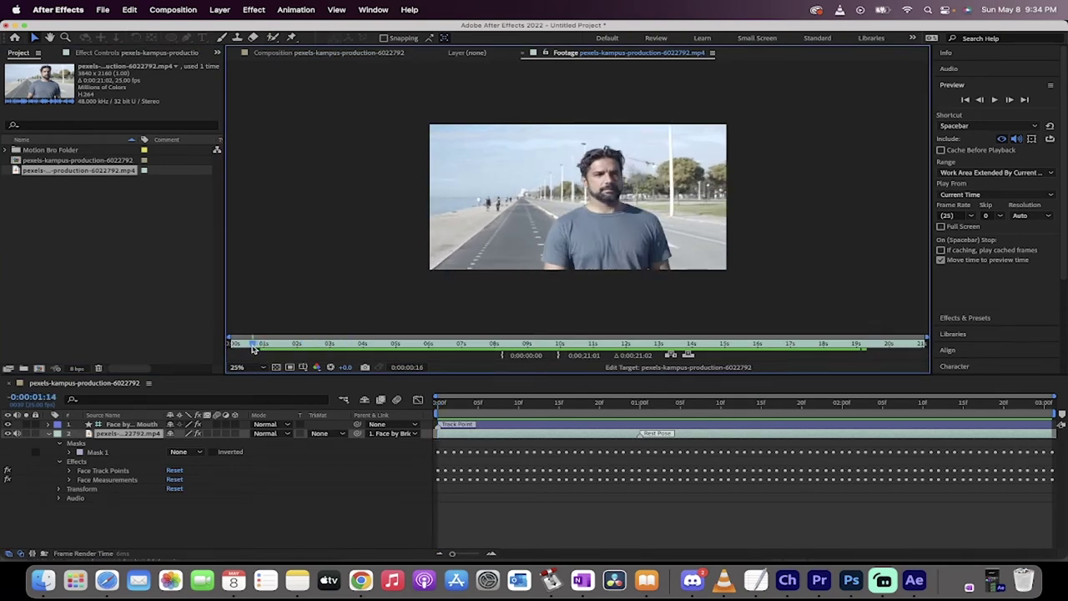
pyautogui.press('space')
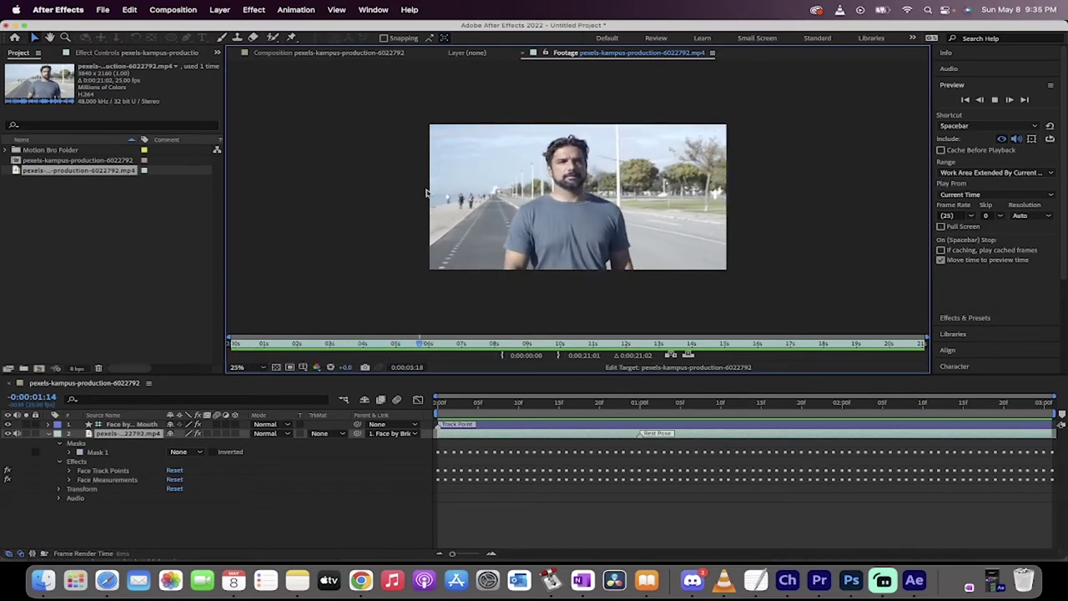
pyautogui.press('space')
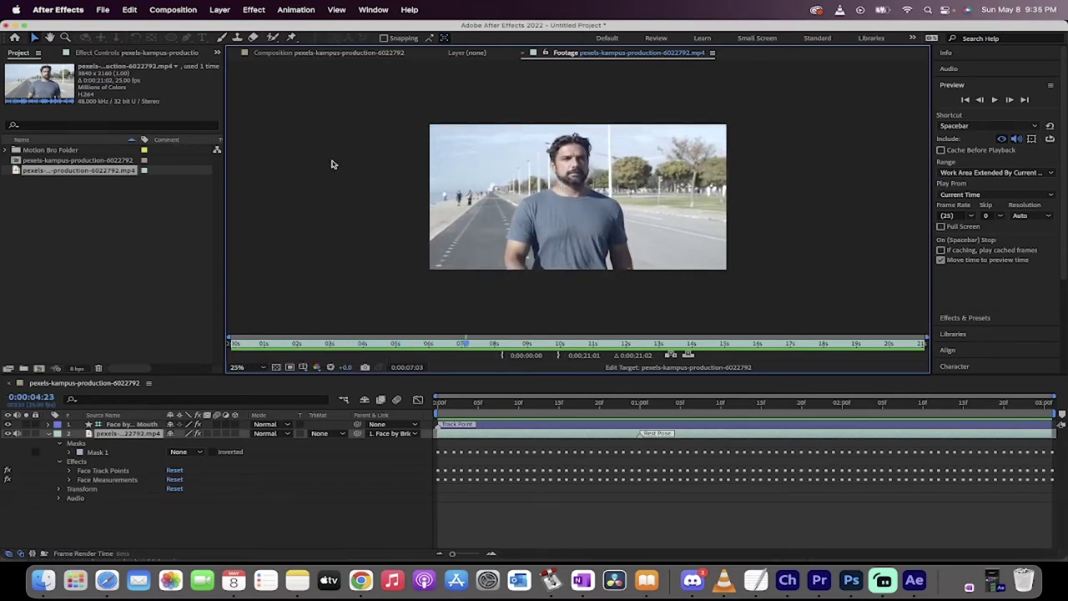
# - Preview the composition again and scale the video layer up past the frame edges
pyautogui.doubleClick(107, 159)
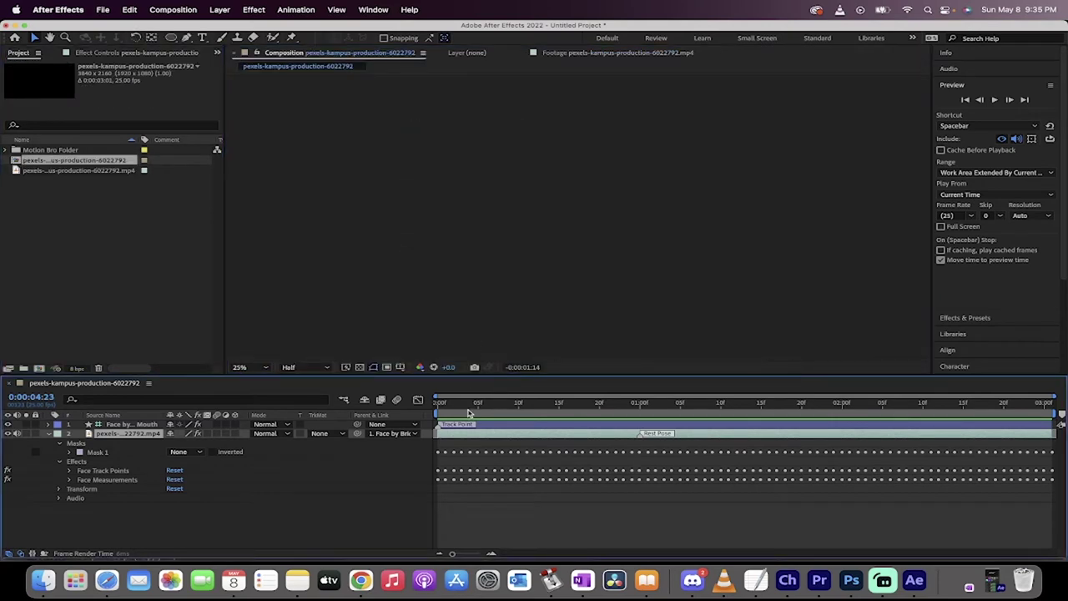
pyautogui.press('space')
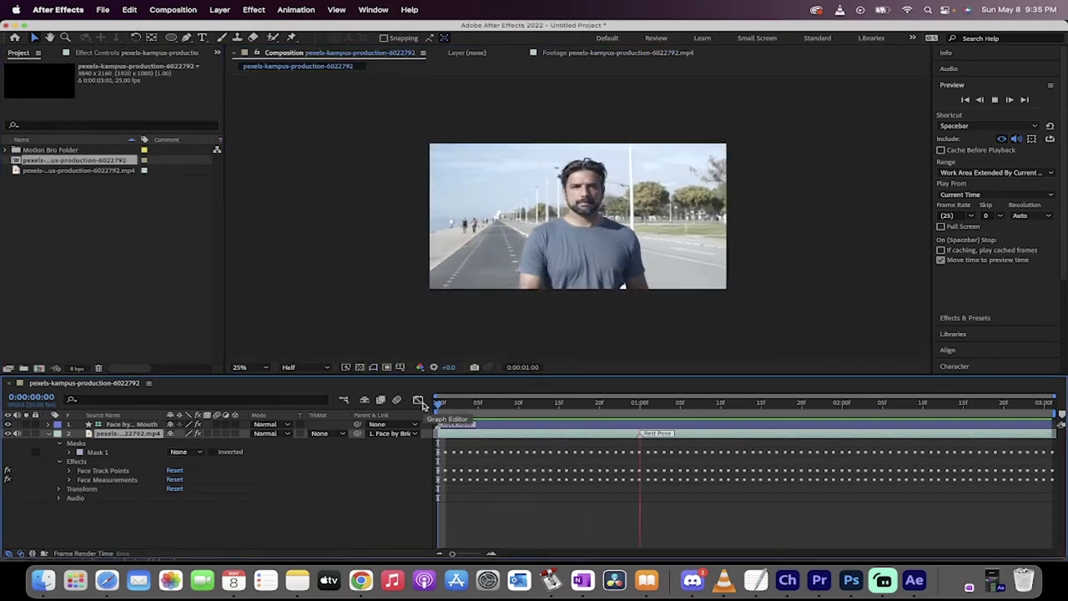
pyautogui.press('space')
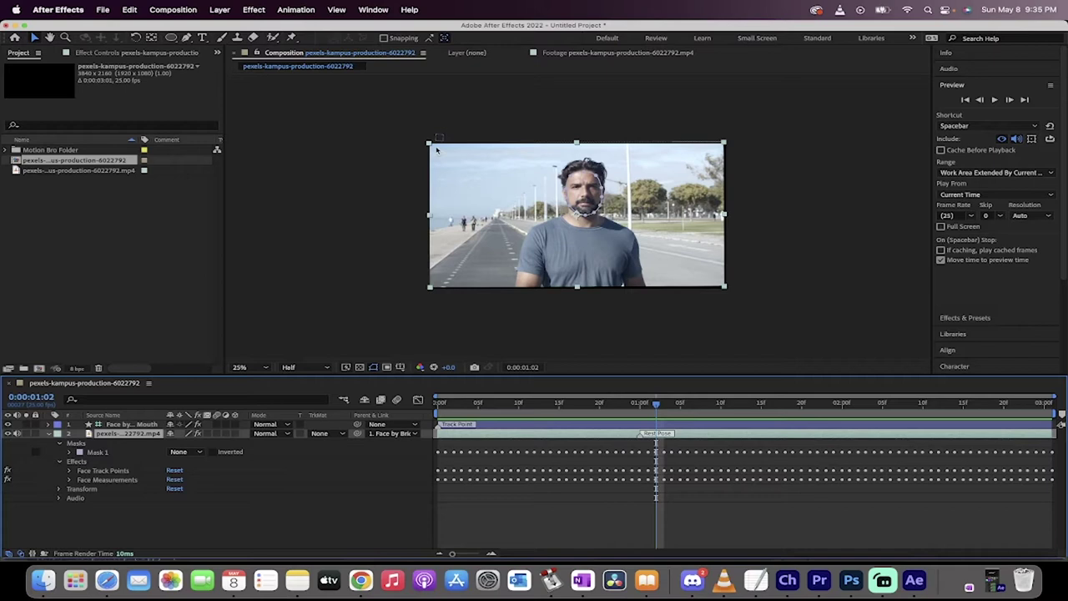
pyautogui.click(429, 144)
pyautogui.moveTo(430, 143); pyautogui.dragTo(393, 123)
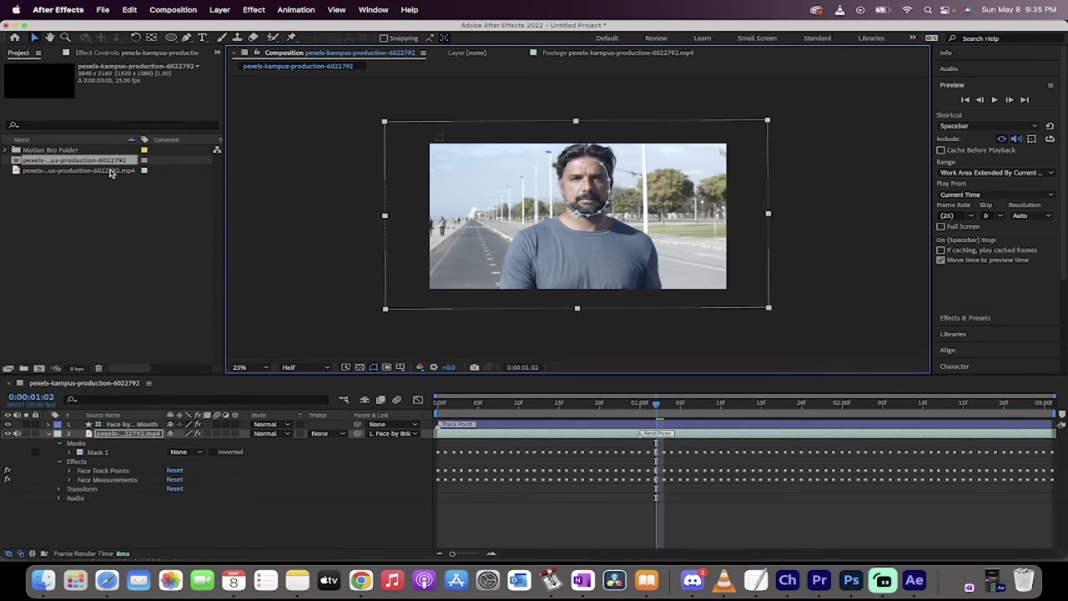
pyautogui.click(103, 163)
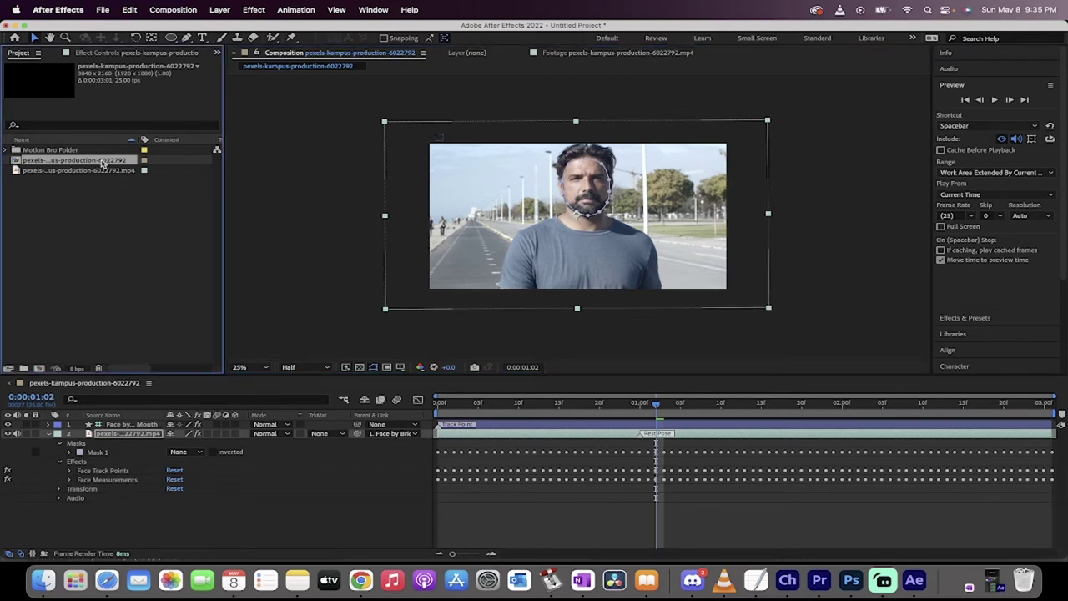
# - Delete the old composition and the Motion Bro Folder with its contents
pyautogui.press('Delete')
pyautogui.click(660, 310)
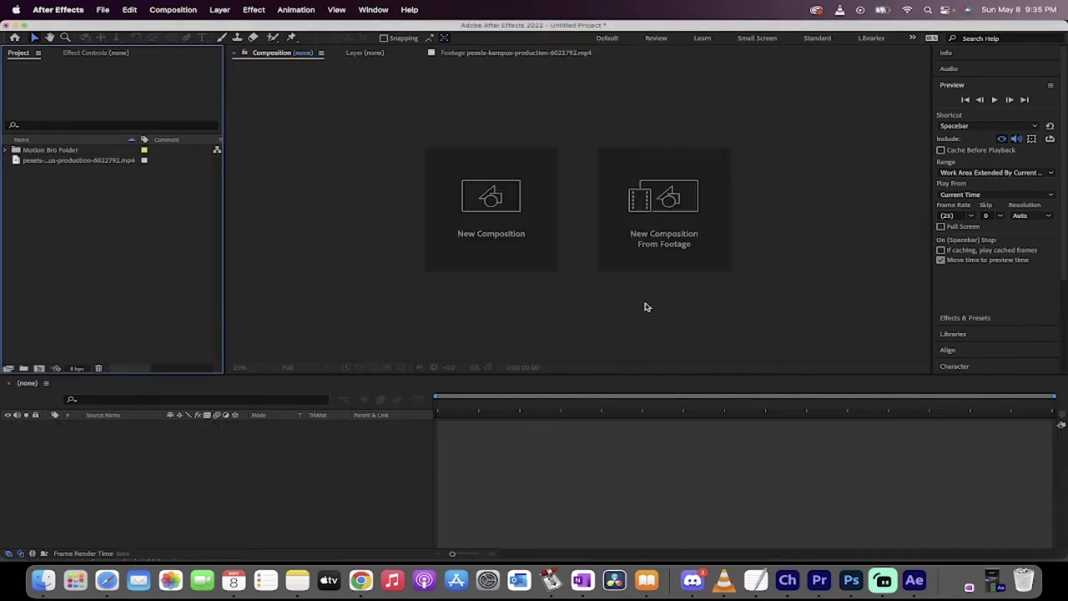
pyautogui.click(65, 153)
pyautogui.press('Delete')
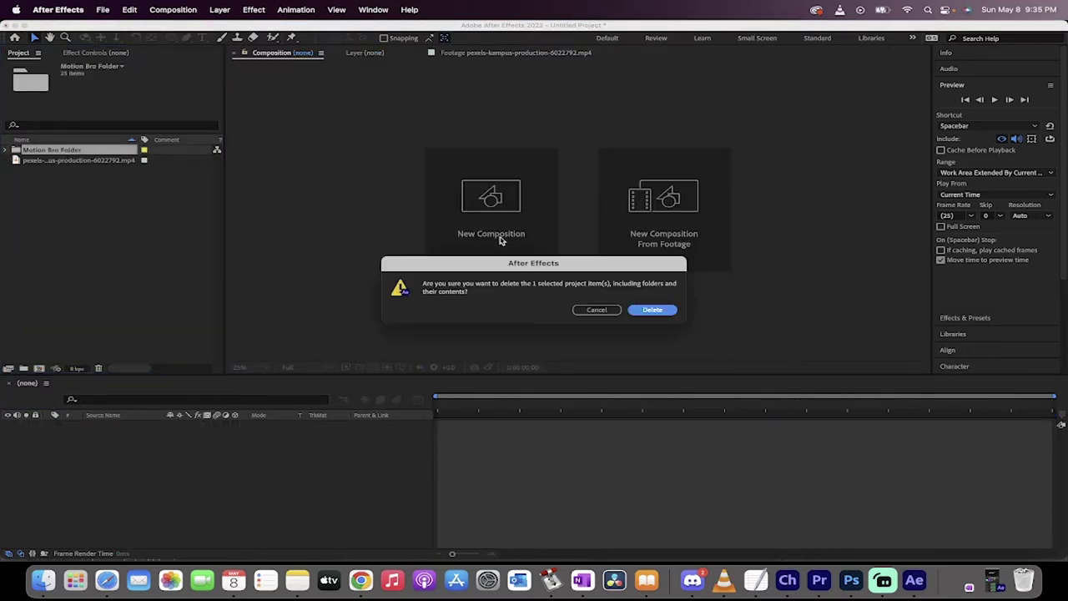
pyautogui.click(661, 311)
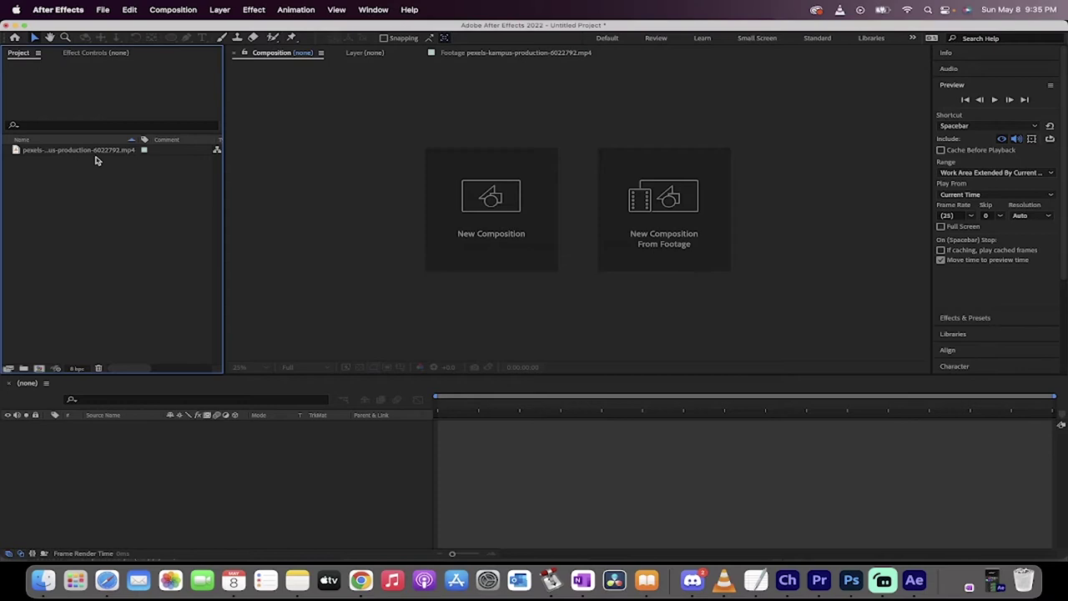
# - Open the walking-man clip in the Footage viewer and move it to 0:00:01:07
pyautogui.press('super+i')
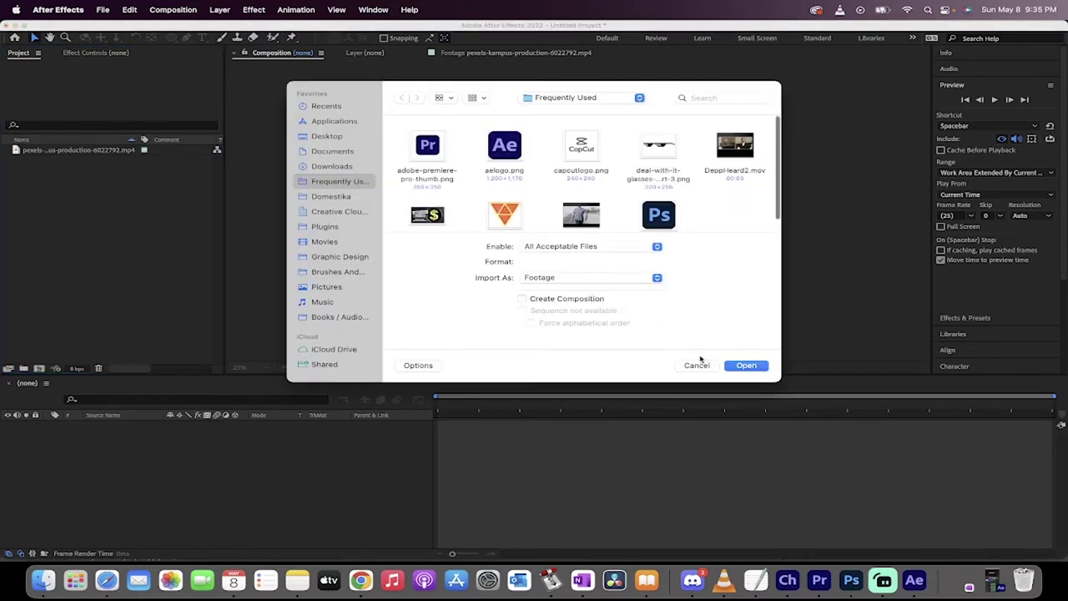
pyautogui.click(698, 365)
pyautogui.doubleClick(47, 151)
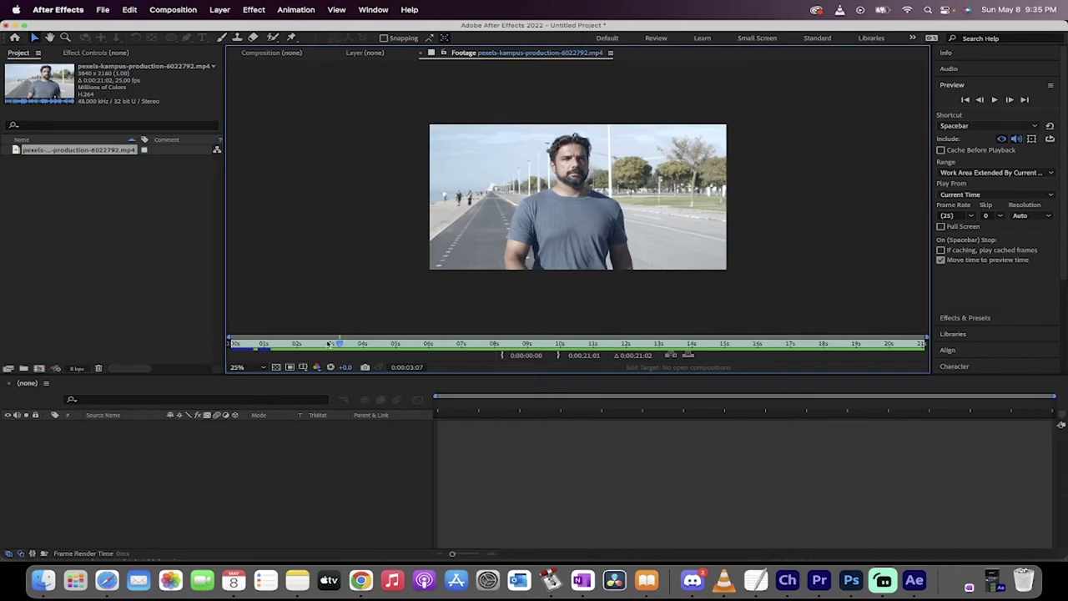
pyautogui.moveTo(329, 344); pyautogui.dragTo(273, 344)
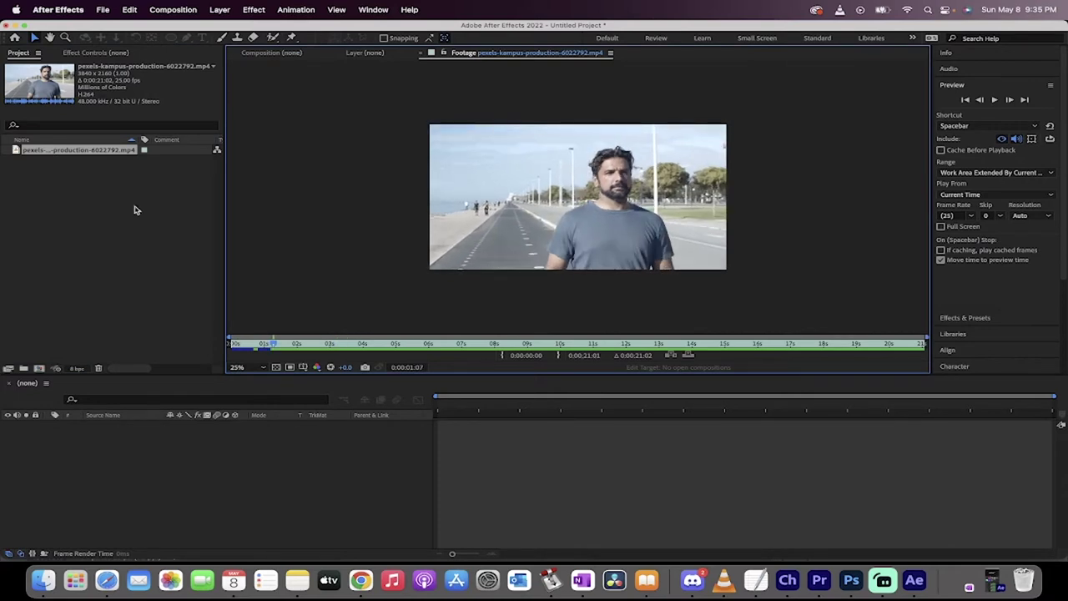
pyautogui.click(84, 153)
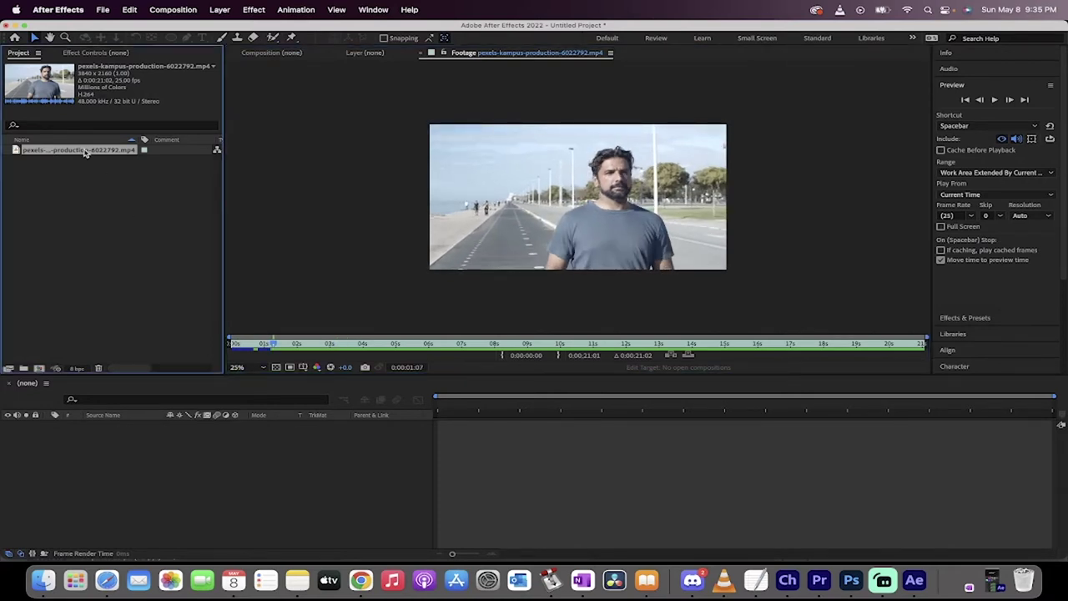
pyautogui.rightClick(85, 151)
# - Create a comp from the clip and draw an elliptical mask circling the man's face
pyautogui.click(126, 183)
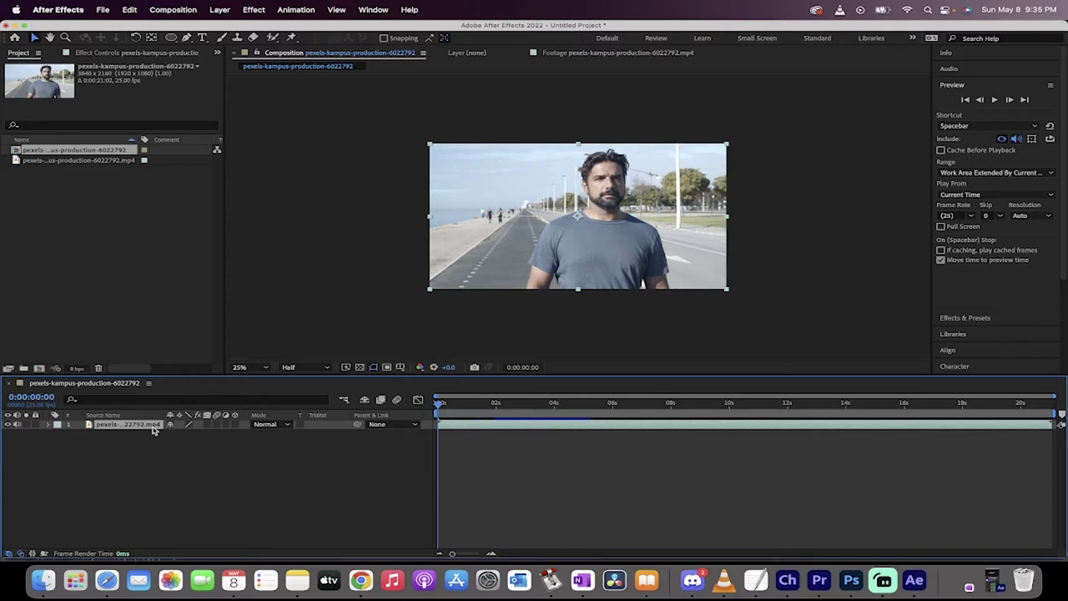
pyautogui.click(172, 41)
pyautogui.moveTo(173, 40); pyautogui.dragTo(223, 63)
pyautogui.moveTo(576, 145); pyautogui.dragTo(643, 214)
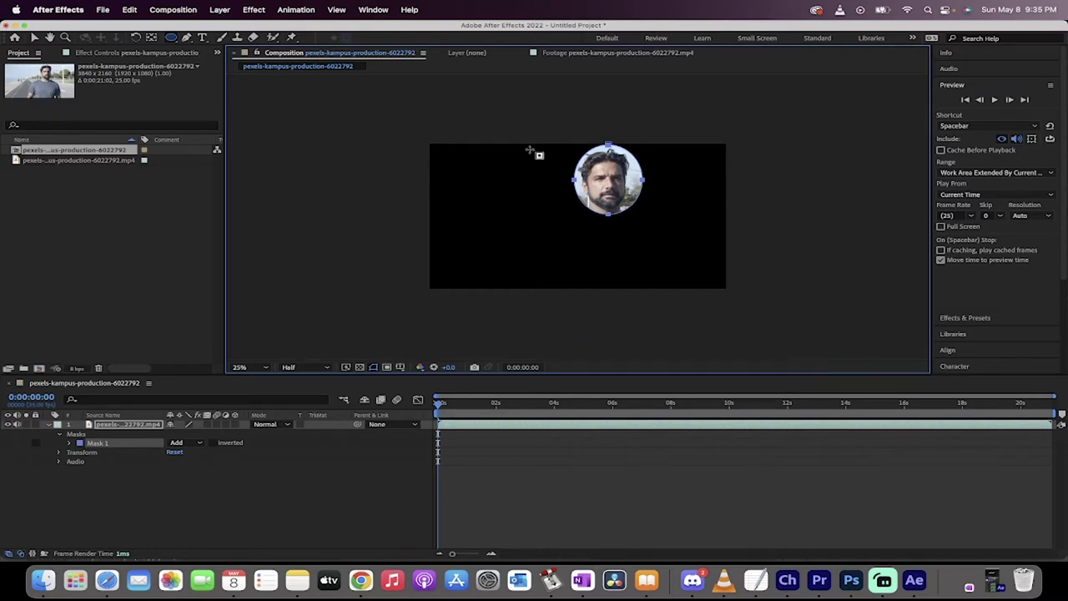
# - Track Mask 1 forward using Face Tracking (Detailed Features) through 0:00:04:03
pyautogui.scroll(-5, 968, 314)
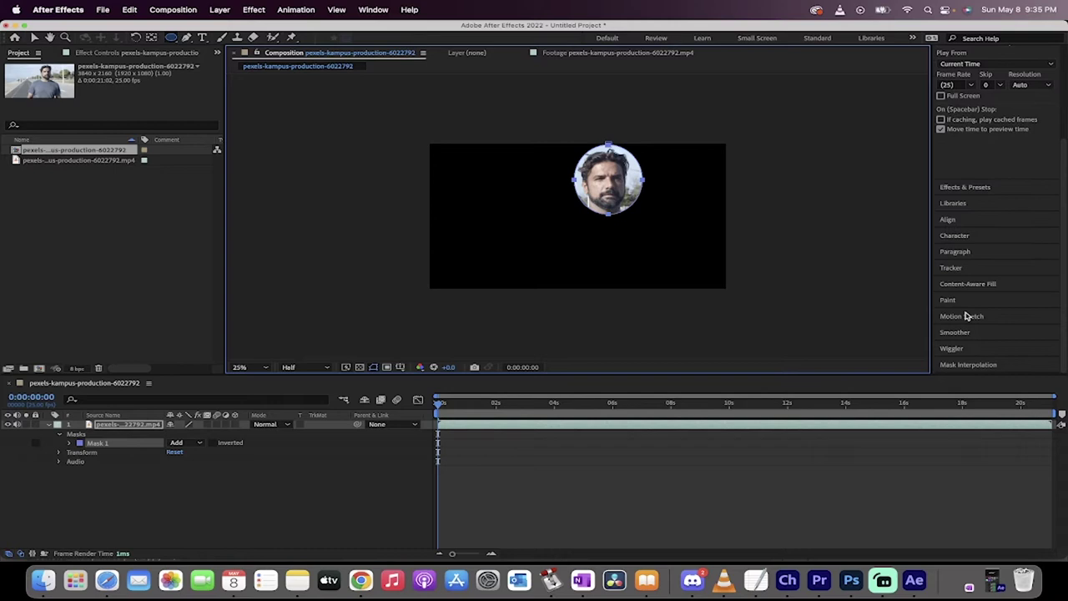
pyautogui.click(955, 268)
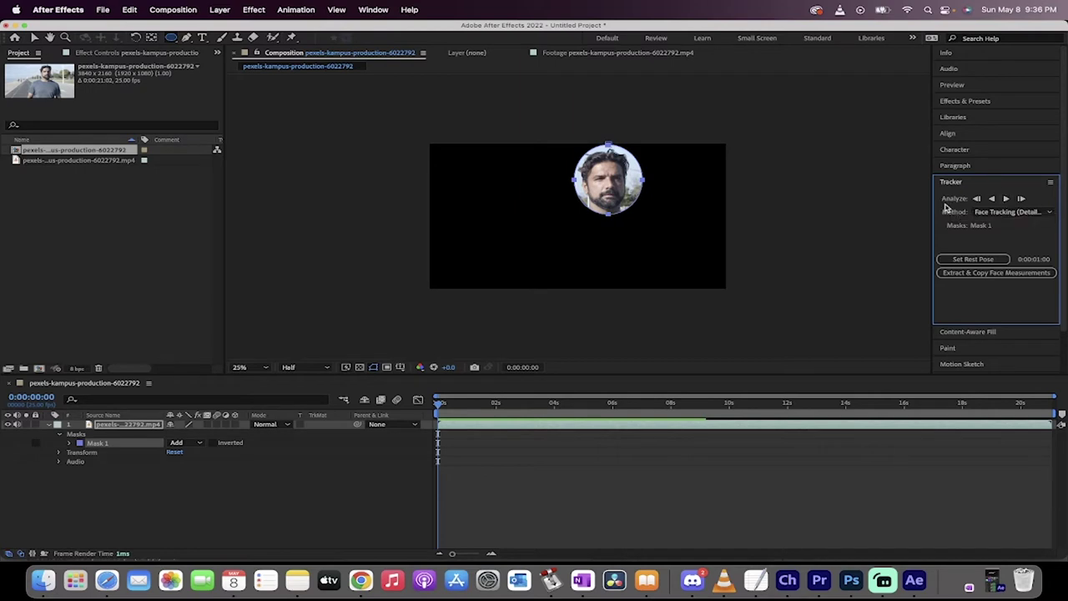
pyautogui.click(1013, 213)
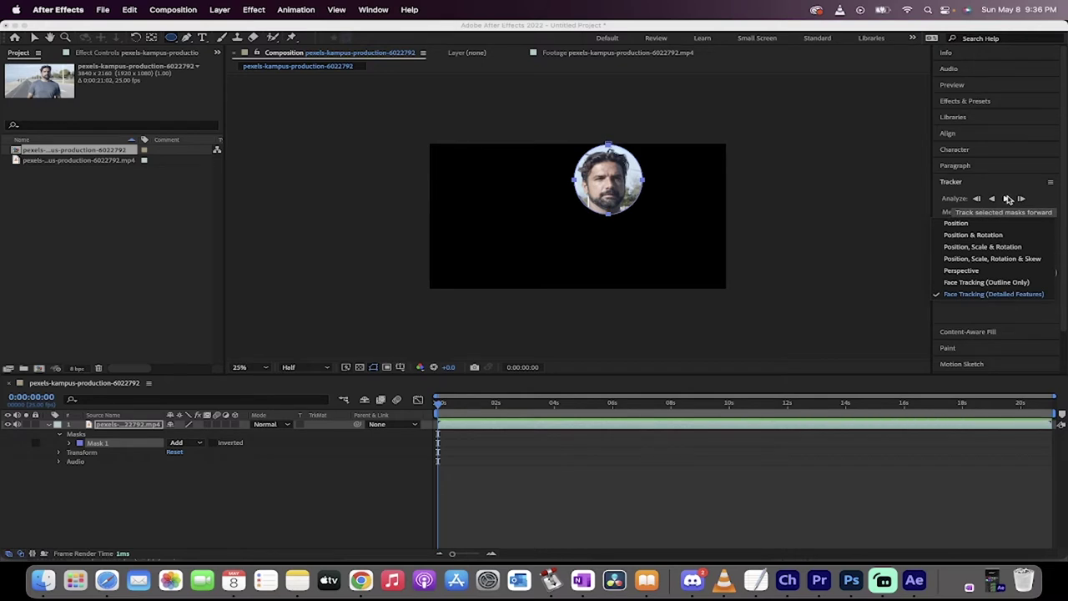
pyautogui.click(1008, 199)
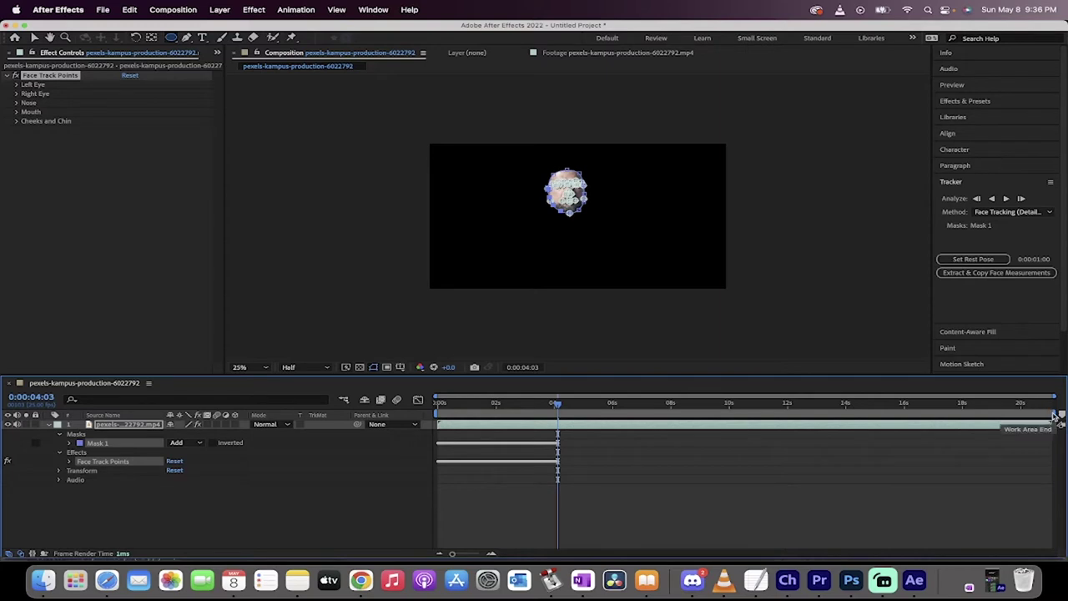
# - Set the work area end at the tracked portion, trim the comp to it, and select the layer
pyautogui.moveTo(1055, 415); pyautogui.dragTo(564, 427)
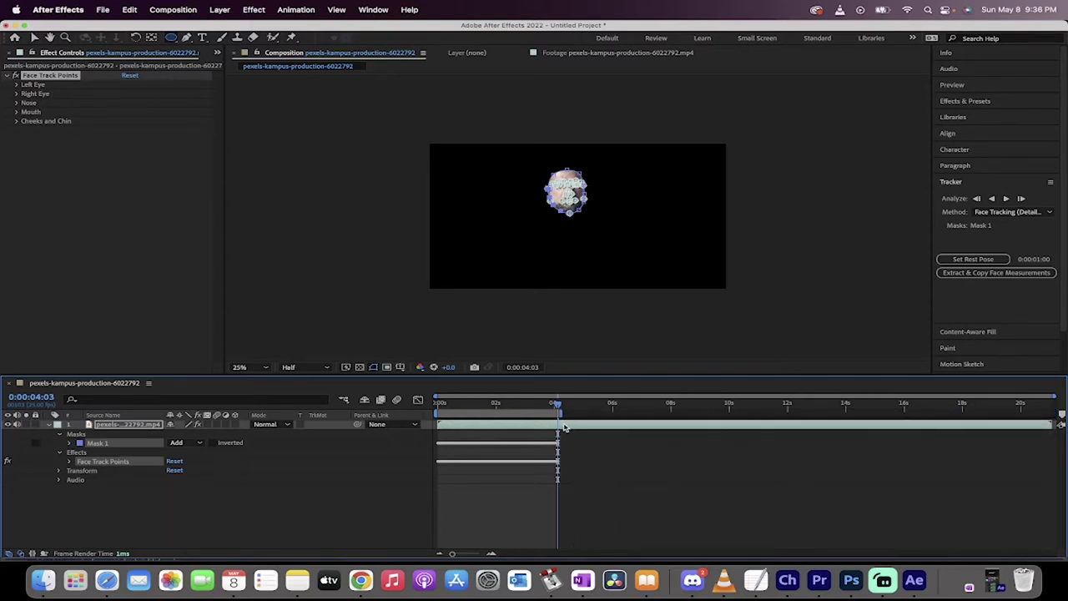
pyautogui.click(174, 9)
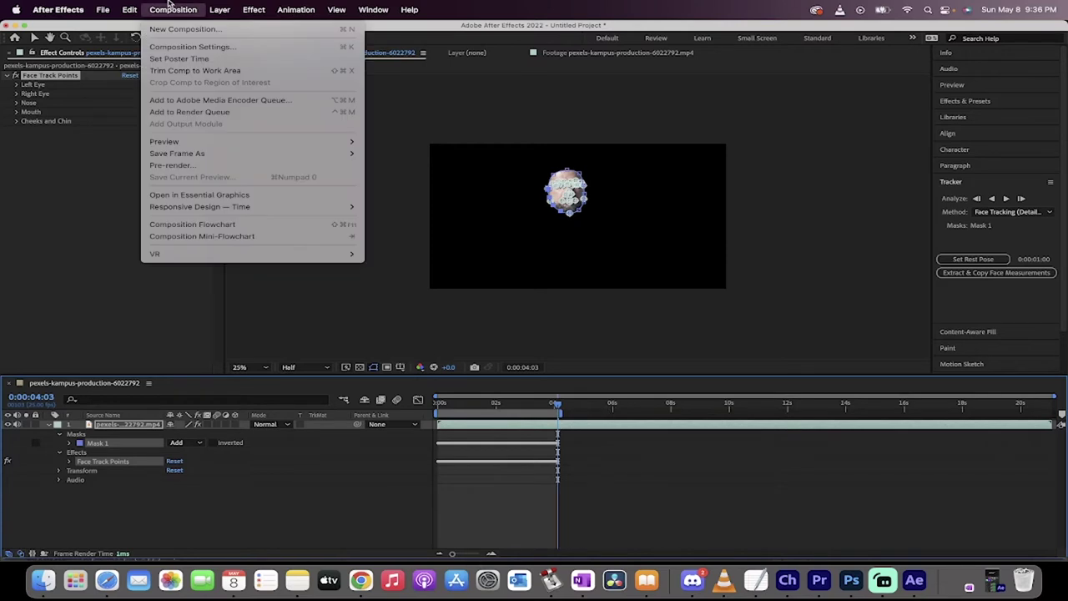
pyautogui.click(180, 72)
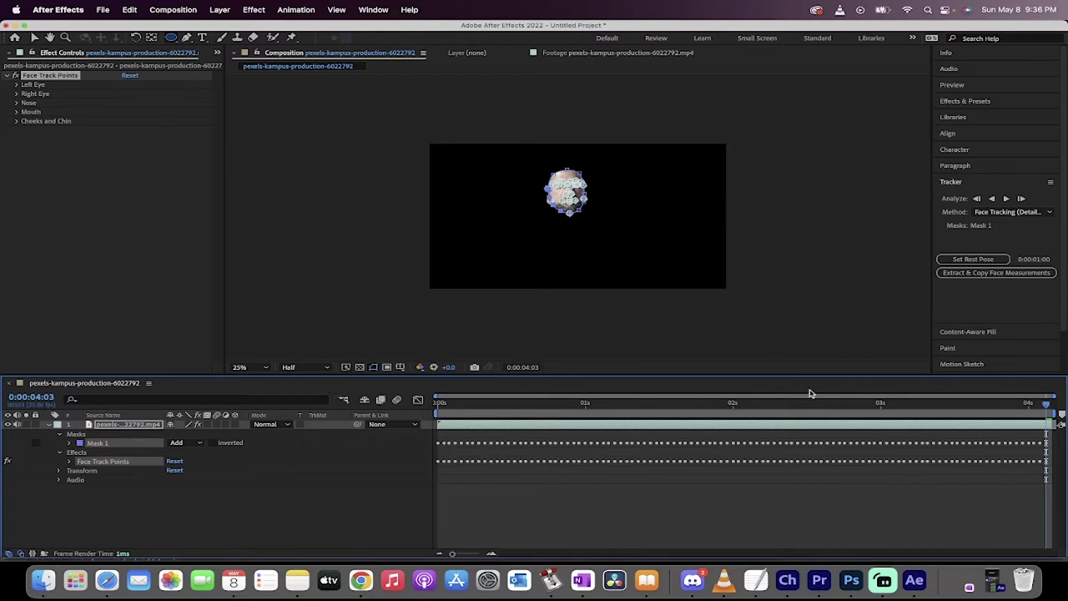
pyautogui.click(136, 425)
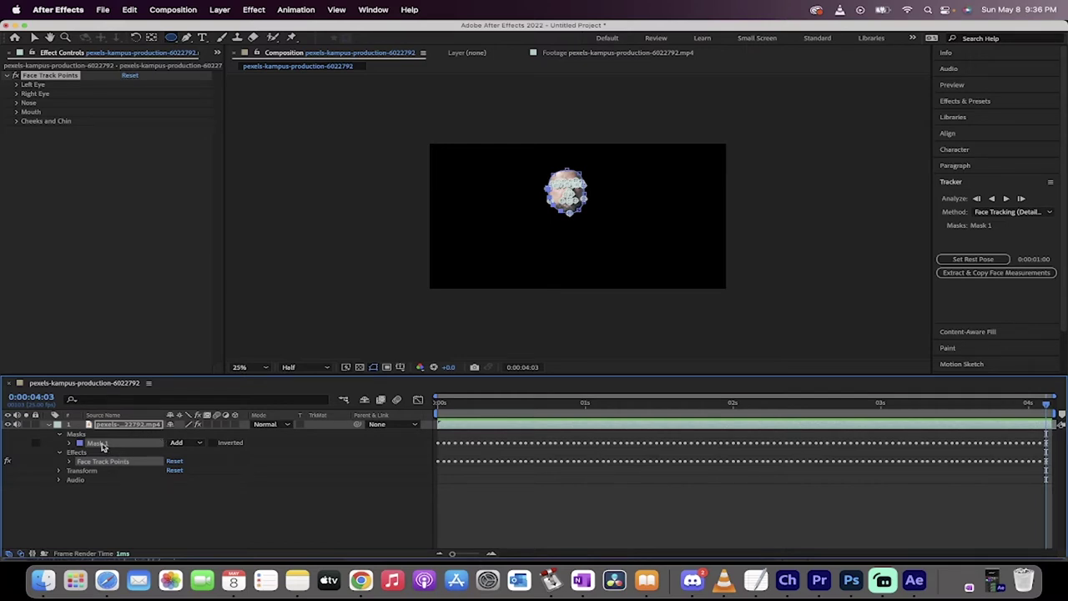
# - Change Mask 1's mode from Add to None and play from frame one to check tracking
pyautogui.click(197, 443)
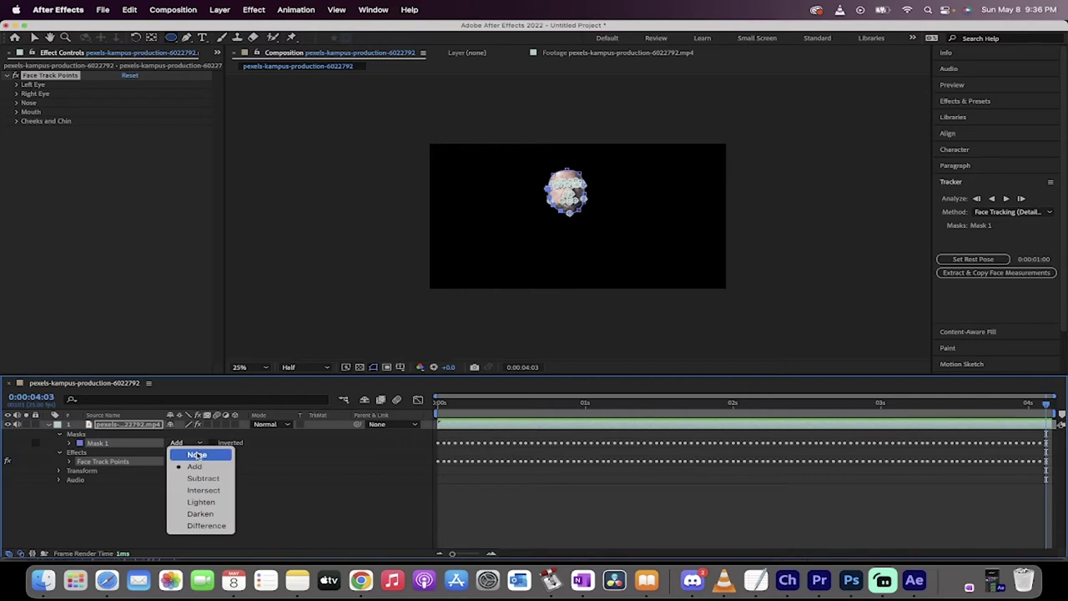
pyautogui.click(197, 455)
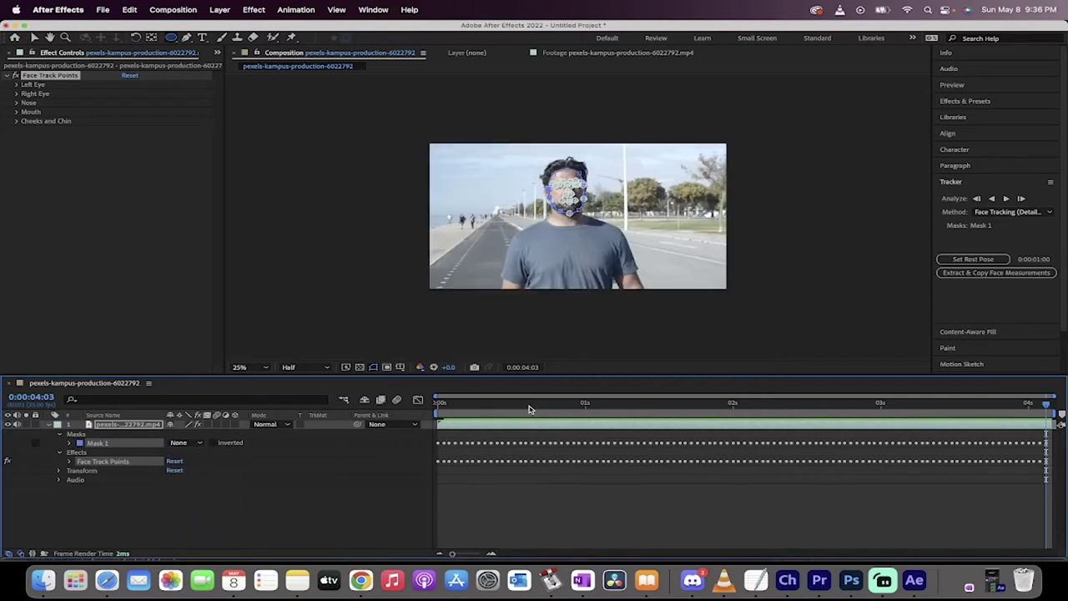
pyautogui.moveTo(529, 409); pyautogui.dragTo(433, 407)
pyautogui.press('space')
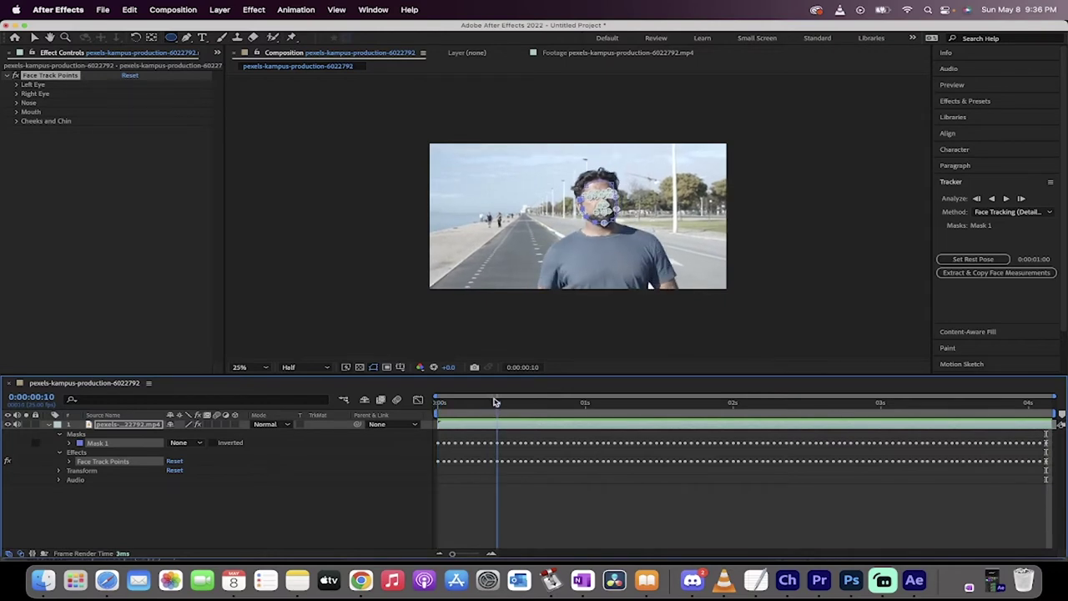
pyautogui.moveTo(703, 403); pyautogui.dragTo(733, 398)
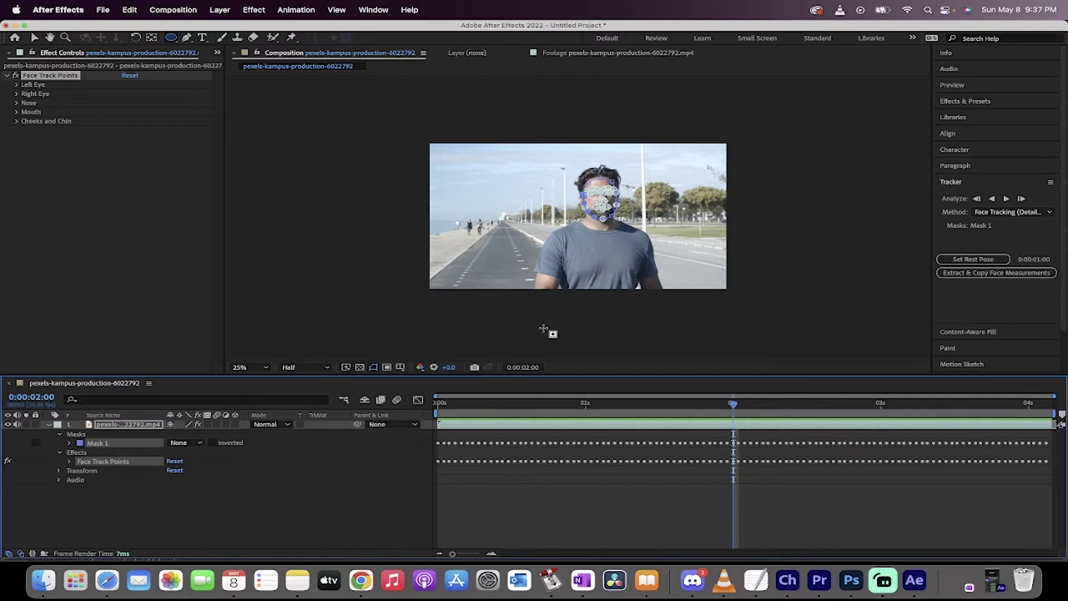
# - Set the rest pose at 0:00:02:00 and extract Face Measurements showing Face Scale 100.0%
pyautogui.click(956, 259)
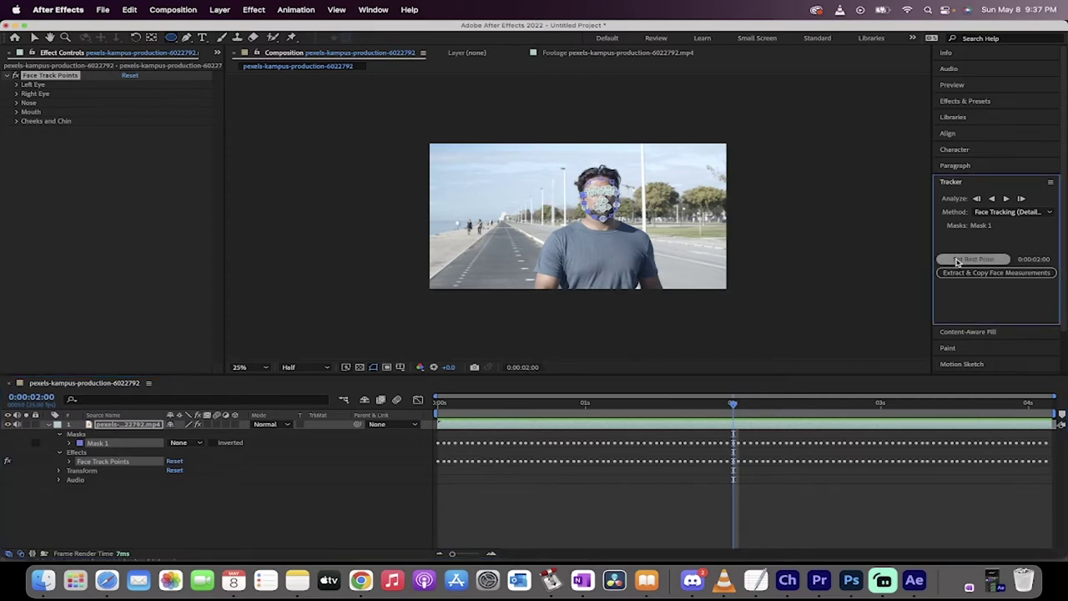
pyautogui.click(1005, 273)
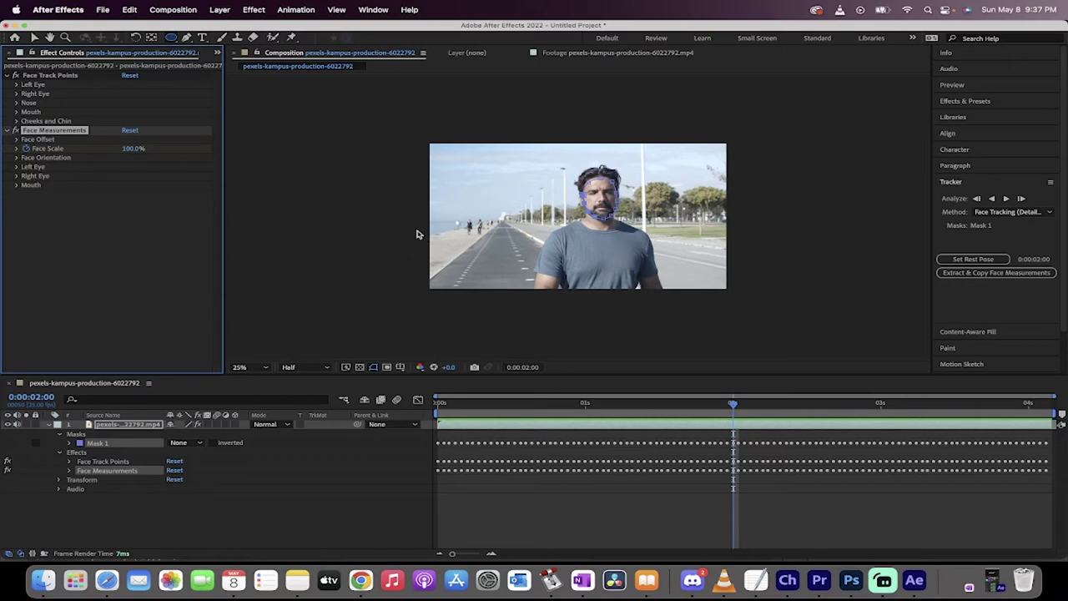
# - Apply the Face by Cheeks preset from AE Face Tools > Track Points > Face in Motion Bro
pyautogui.click(994, 585)
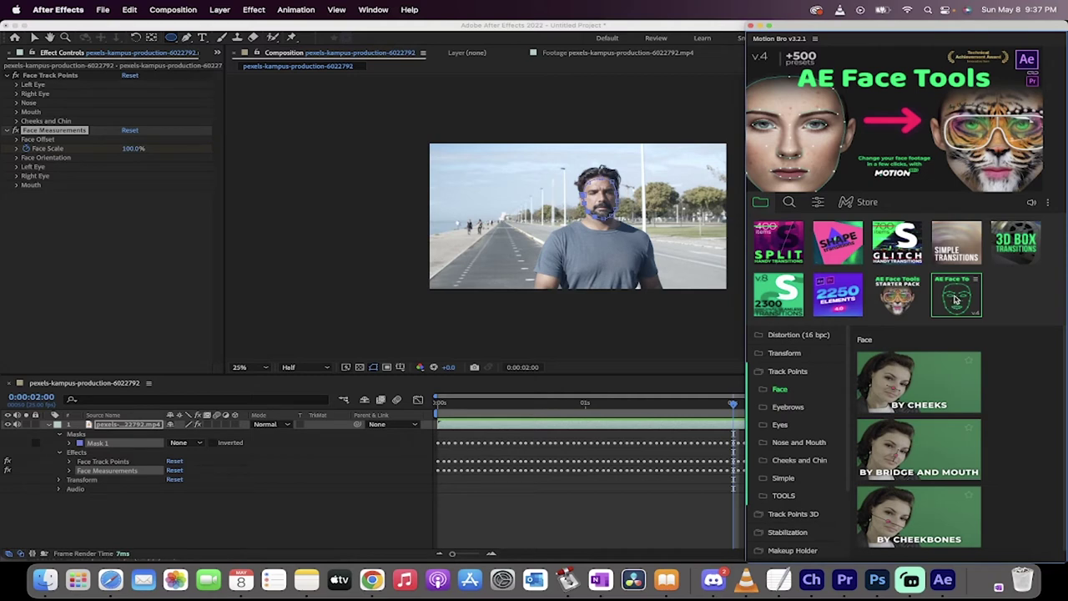
pyautogui.click(788, 371)
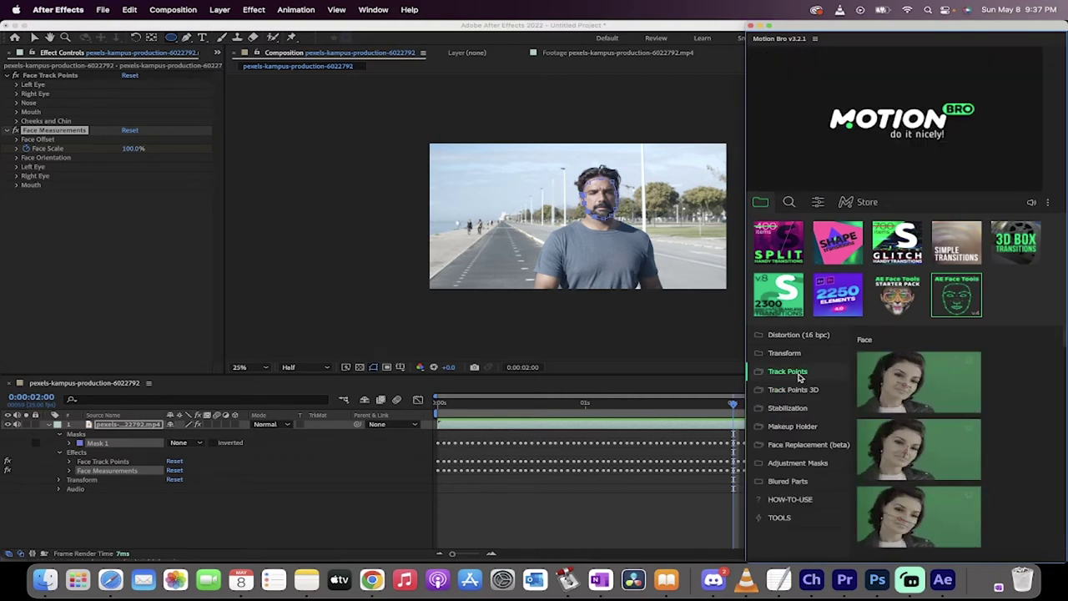
pyautogui.click(798, 376)
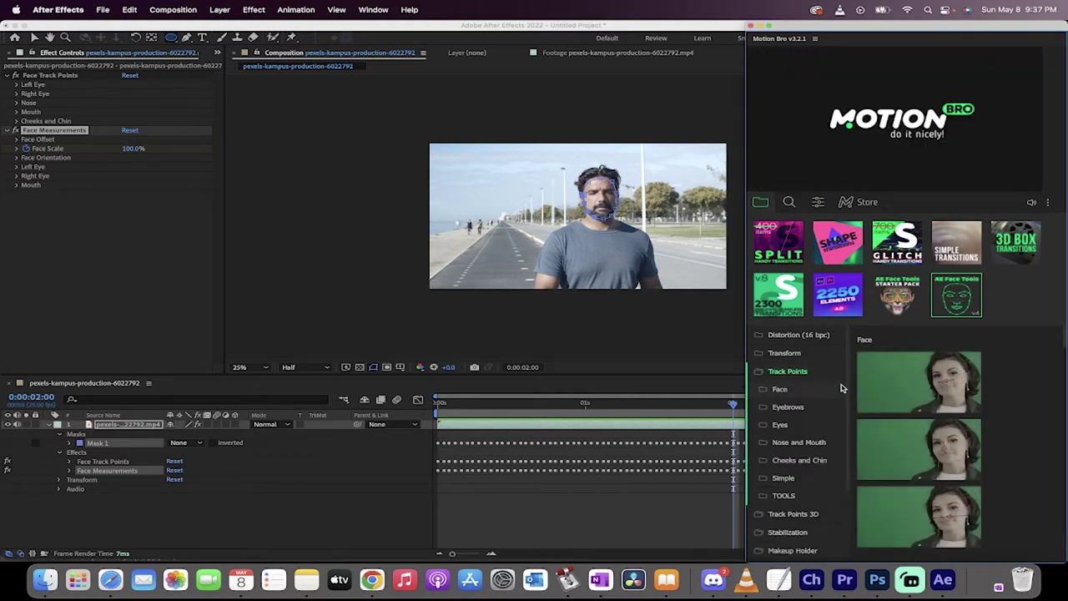
pyautogui.click(794, 391)
pyautogui.moveTo(906, 386)
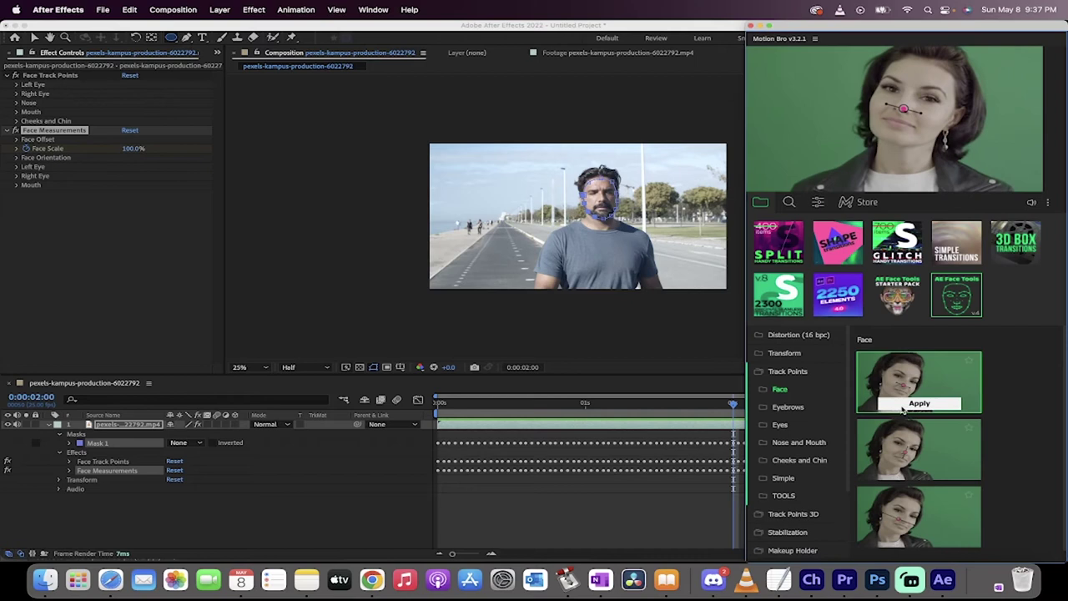
pyautogui.moveTo(902, 449)
pyautogui.scroll(-1, 903, 455)
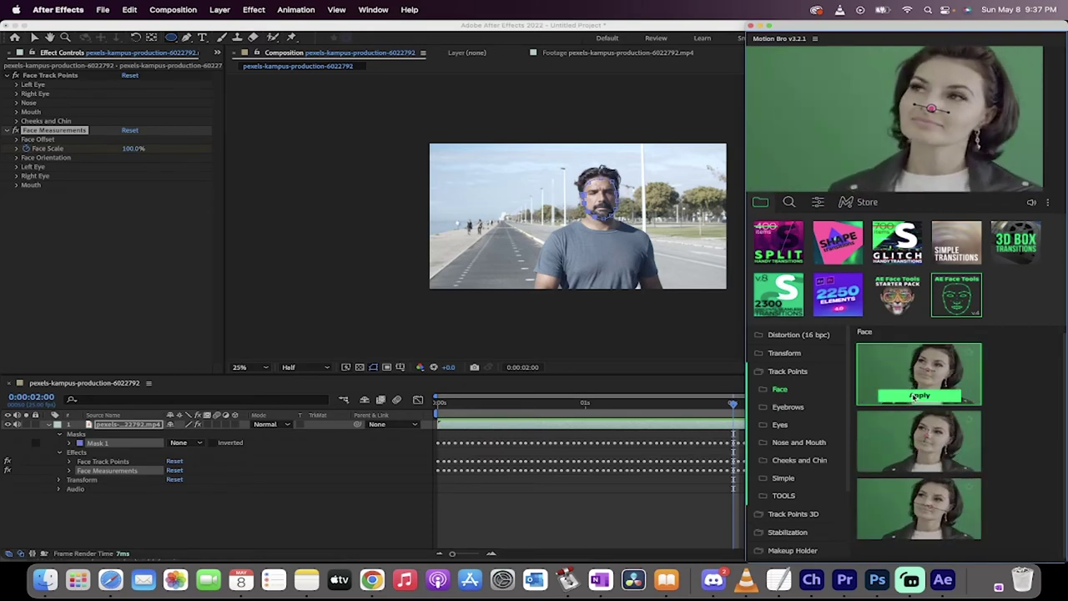
pyautogui.click(916, 396)
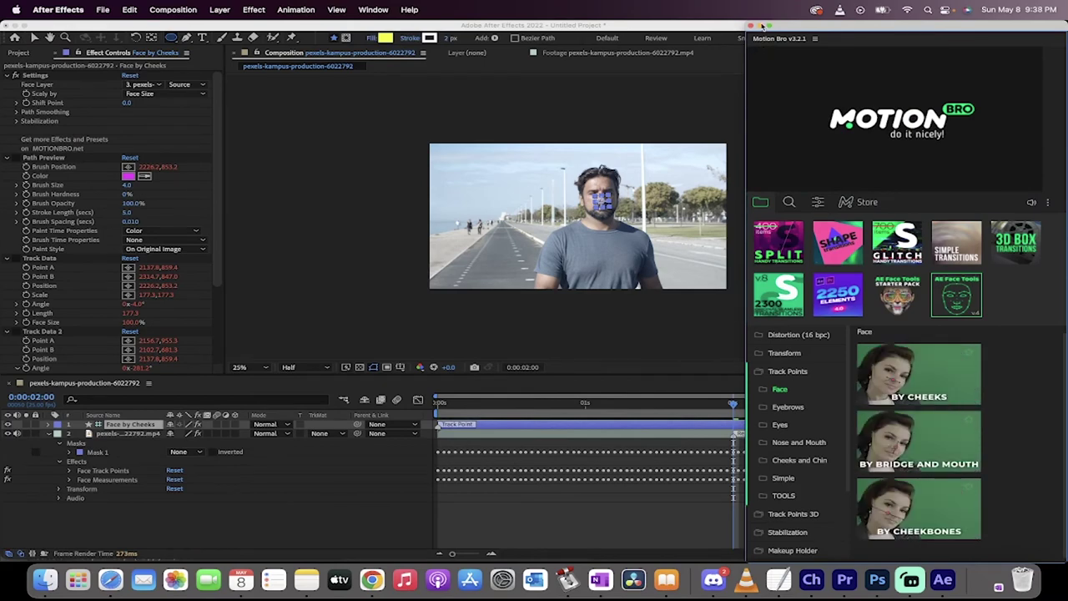
# - Close Motion Bro and expand Stabilization in the Face by Cheeks Settings
pyautogui.click(759, 27)
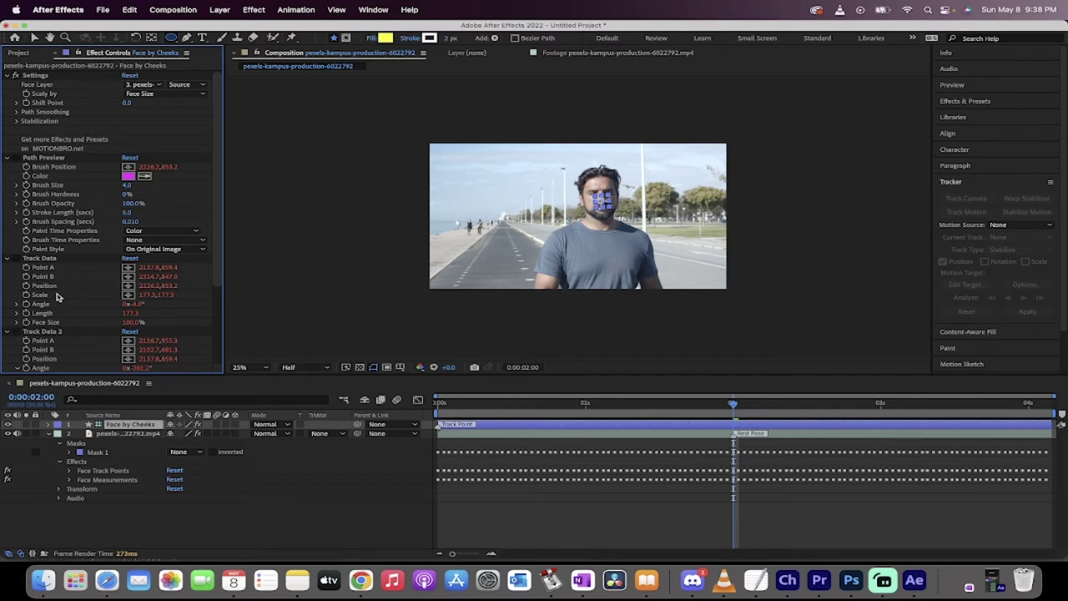
pyautogui.scroll(-2, 58, 276)
pyautogui.scroll(2, 58, 276)
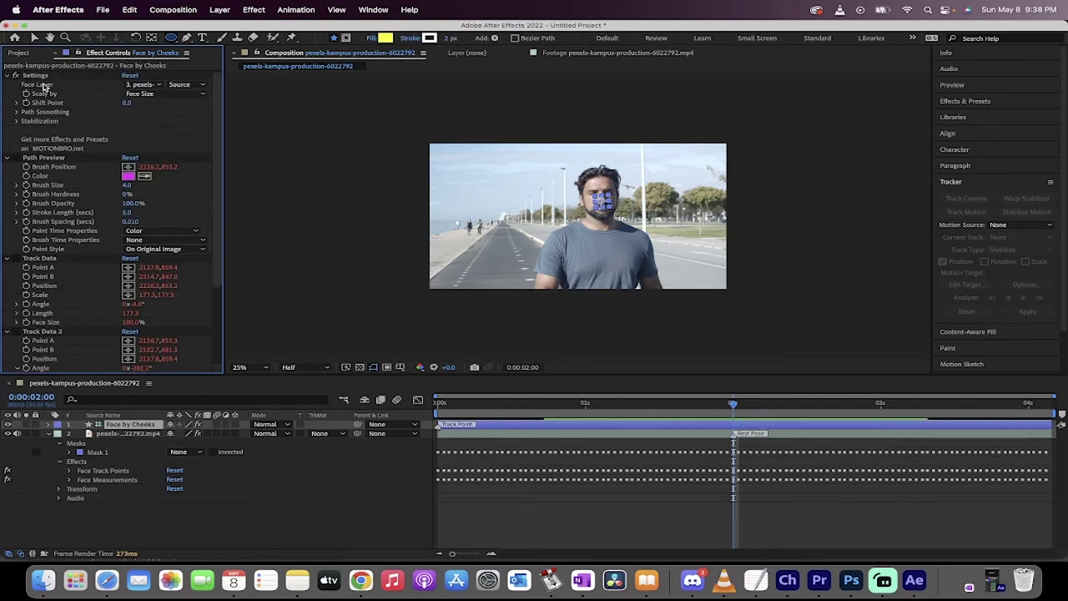
pyautogui.click(44, 77)
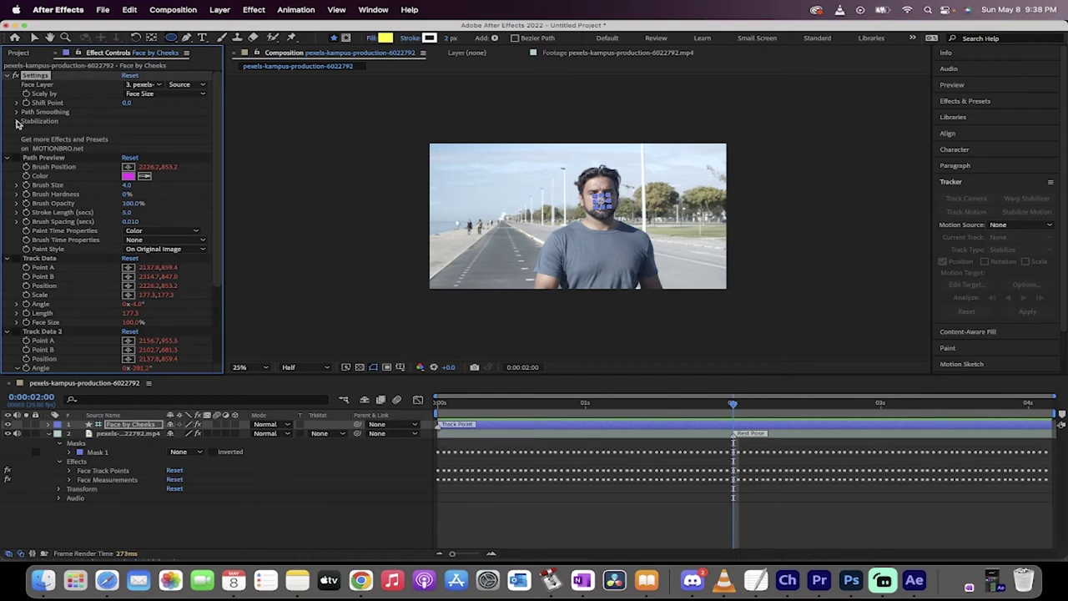
pyautogui.click(17, 122)
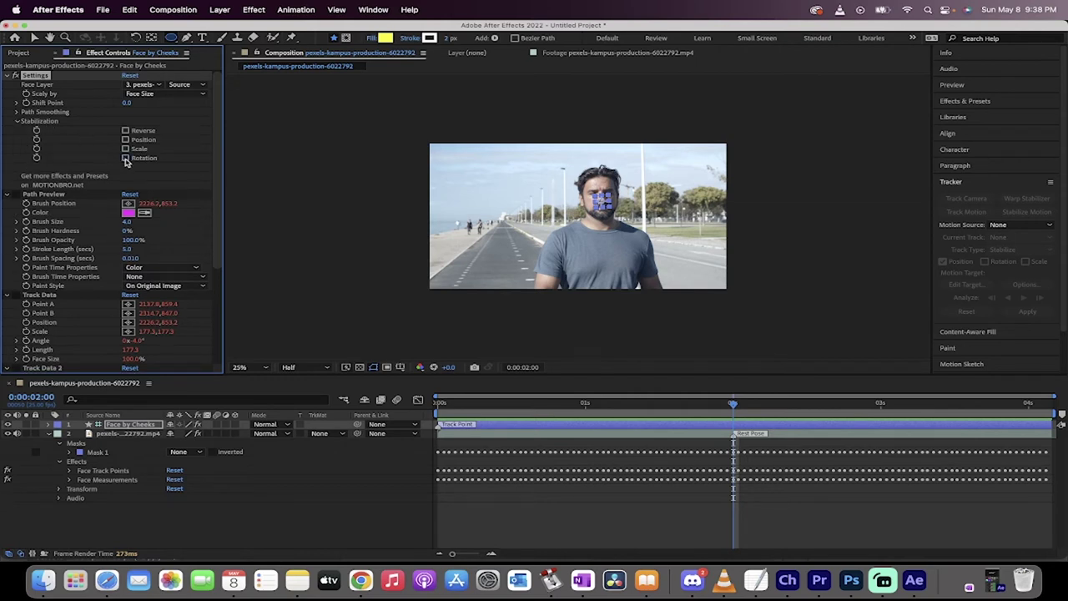
# - Turn on Rotation, Position, Scale and Reverse stabilization
pyautogui.click(125, 158)
pyautogui.click(125, 140)
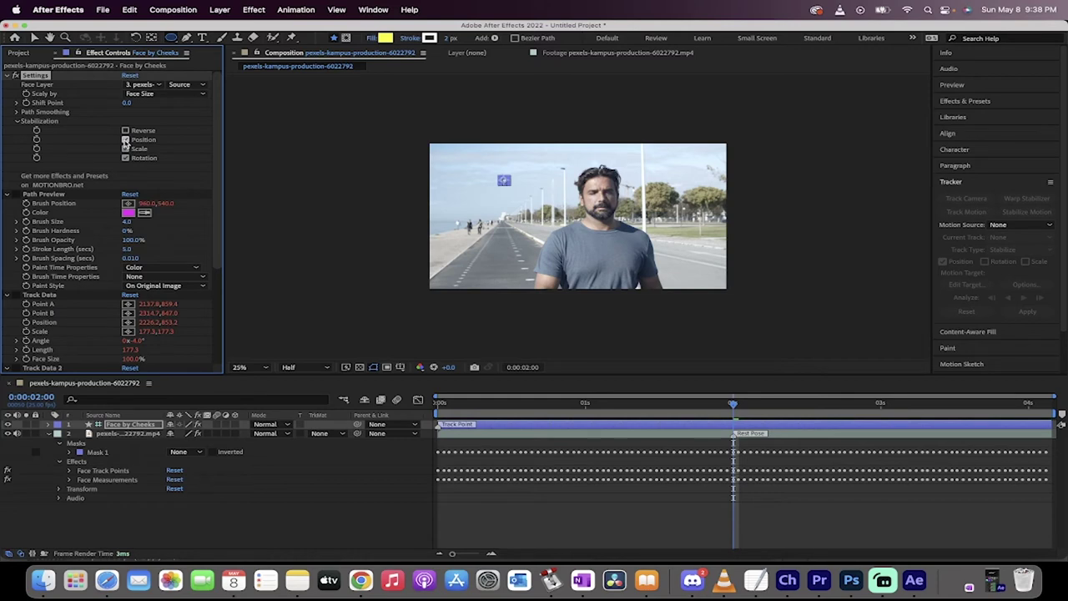
pyautogui.click(125, 149)
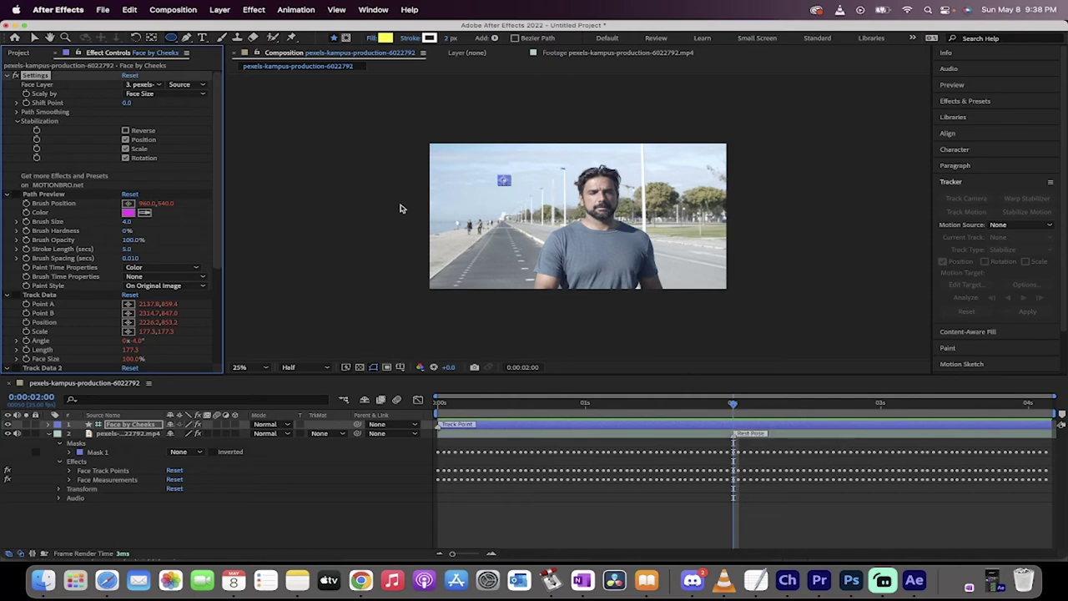
pyautogui.click(125, 131)
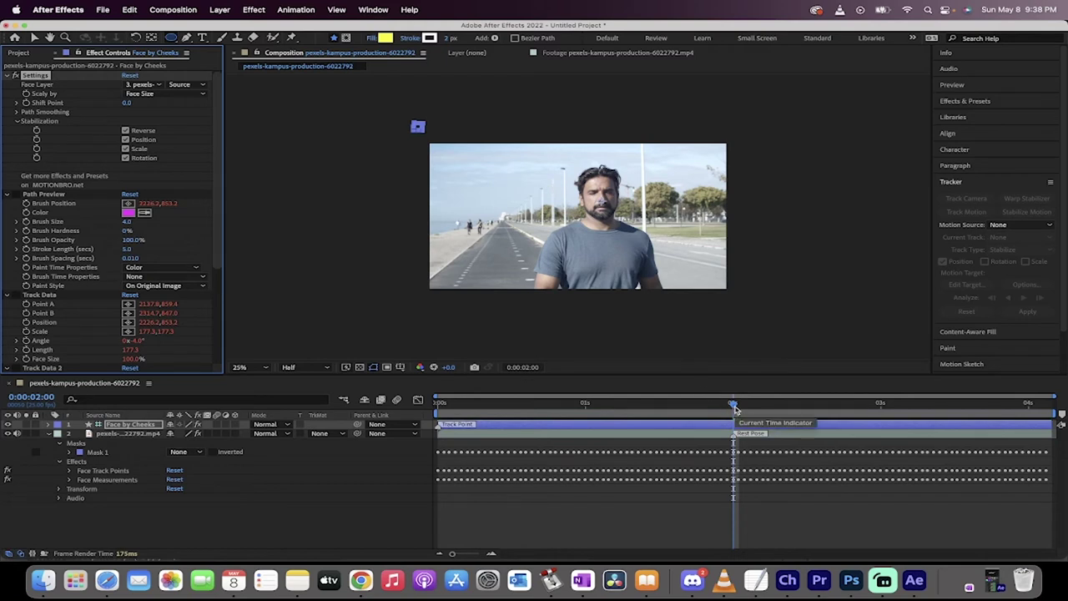
pyautogui.moveTo(735, 408); pyautogui.dragTo(439, 407)
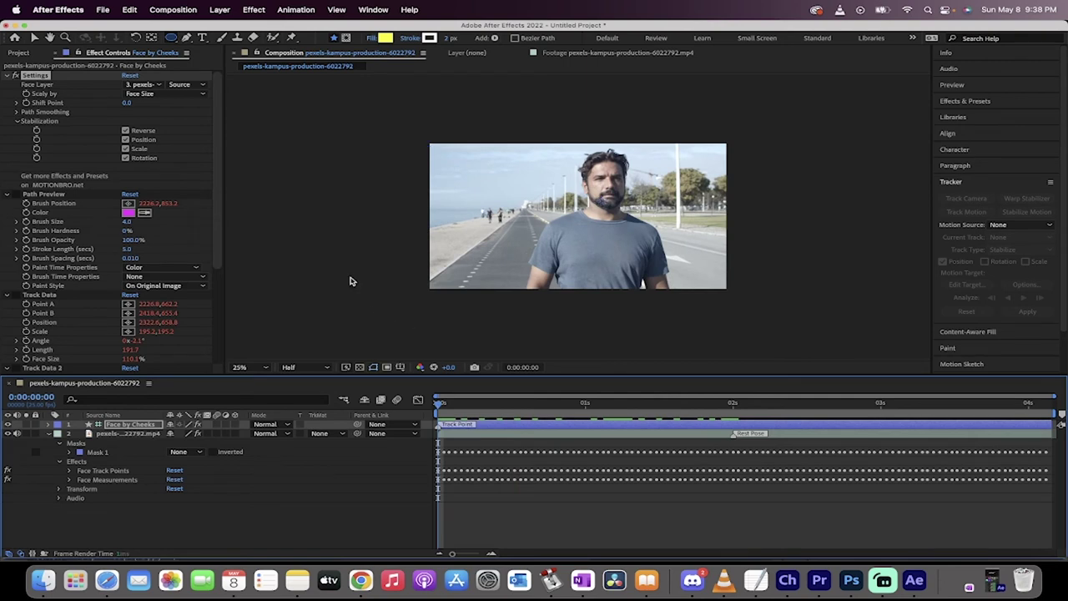
pyautogui.press('space')
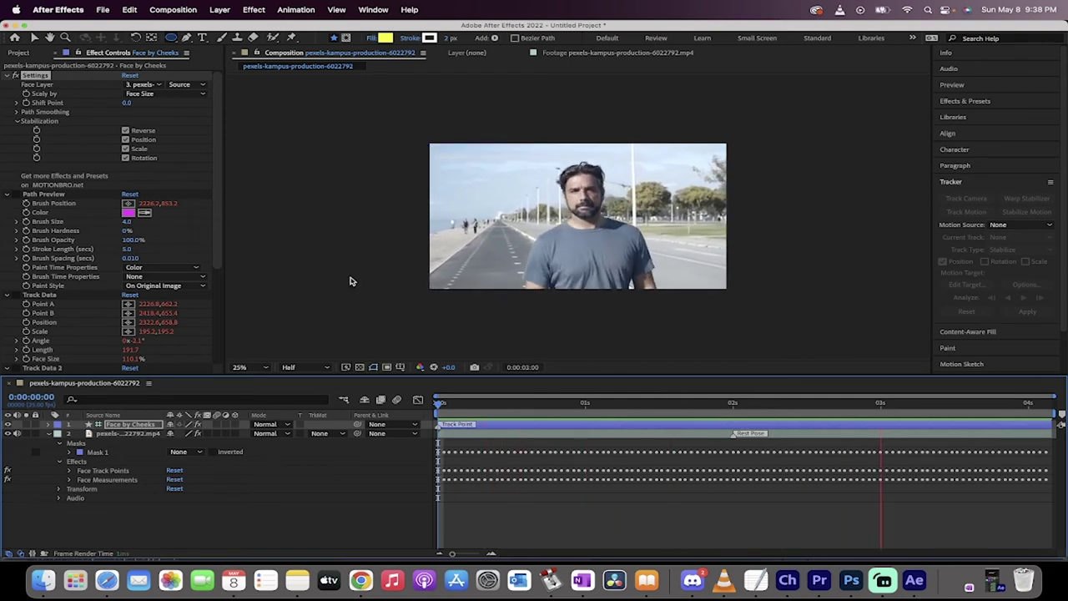
pyautogui.press('space')
pyautogui.moveTo(458, 402); pyautogui.dragTo(733, 392)
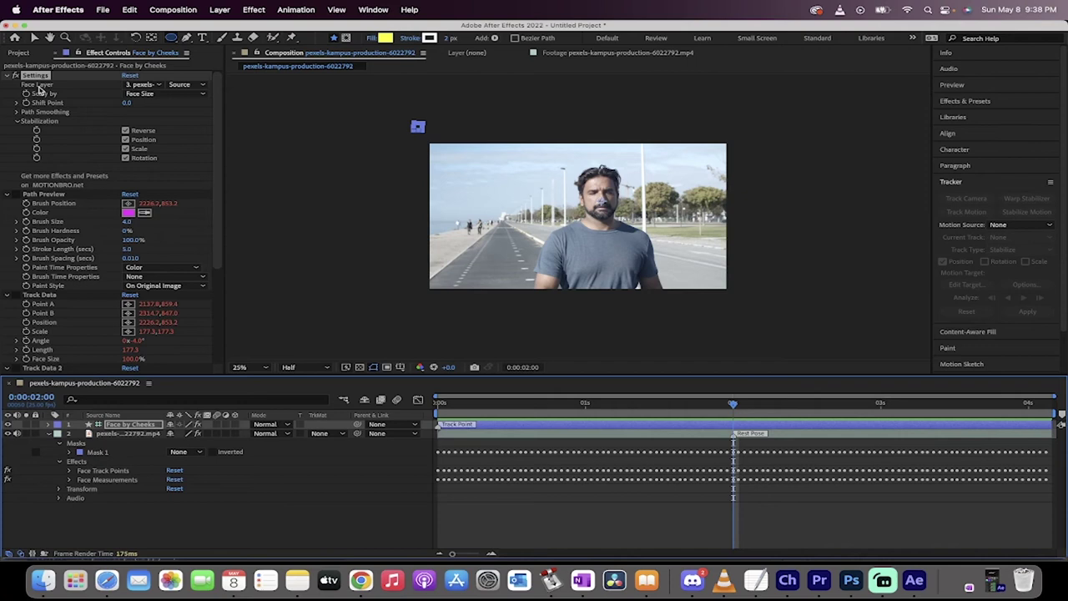
# - Pick-whip the footage layer (layer 2) to Face by Cheeks and confirm it as parent
pyautogui.click(46, 122)
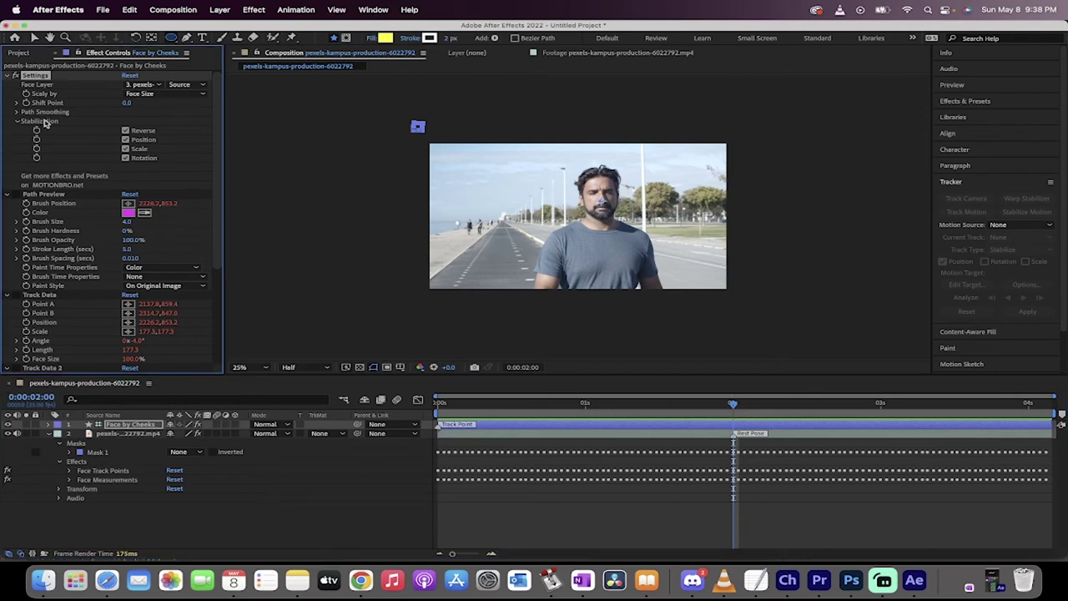
pyautogui.click(124, 435)
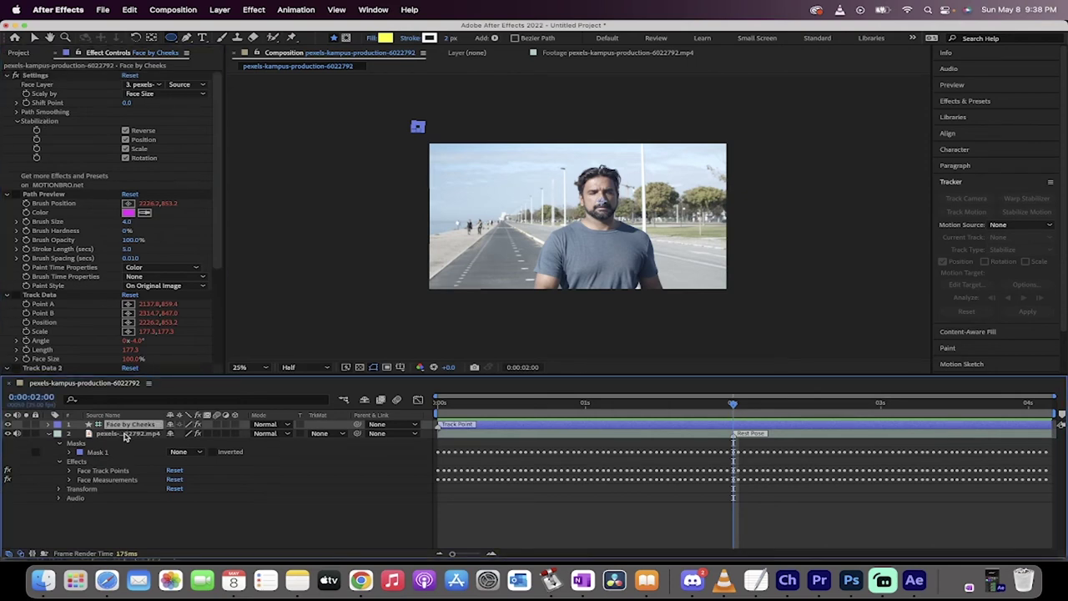
pyautogui.click(124, 435)
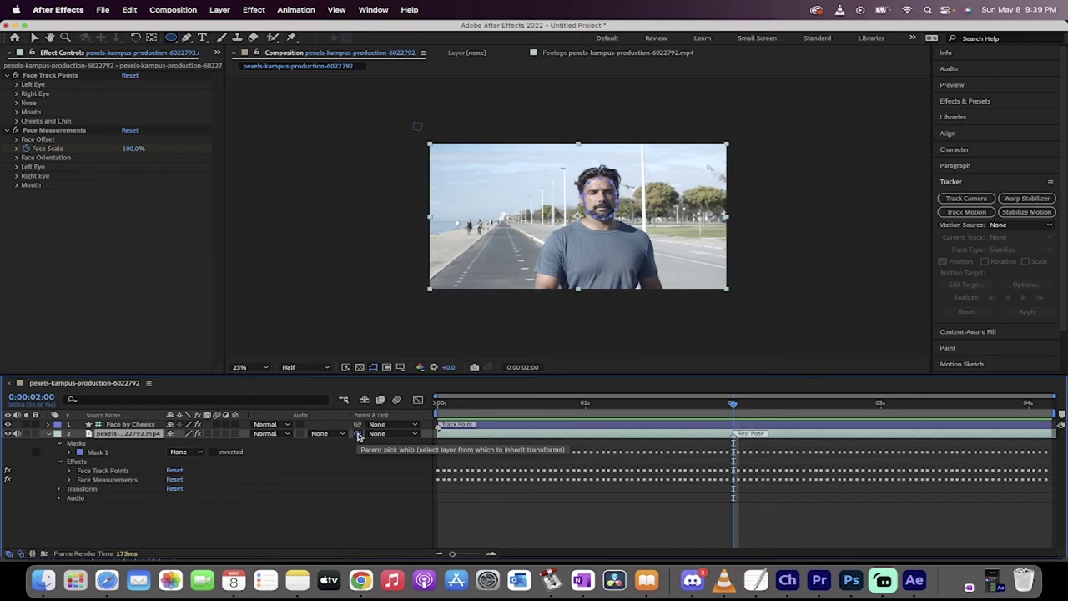
pyautogui.moveTo(351, 440); pyautogui.dragTo(128, 426)
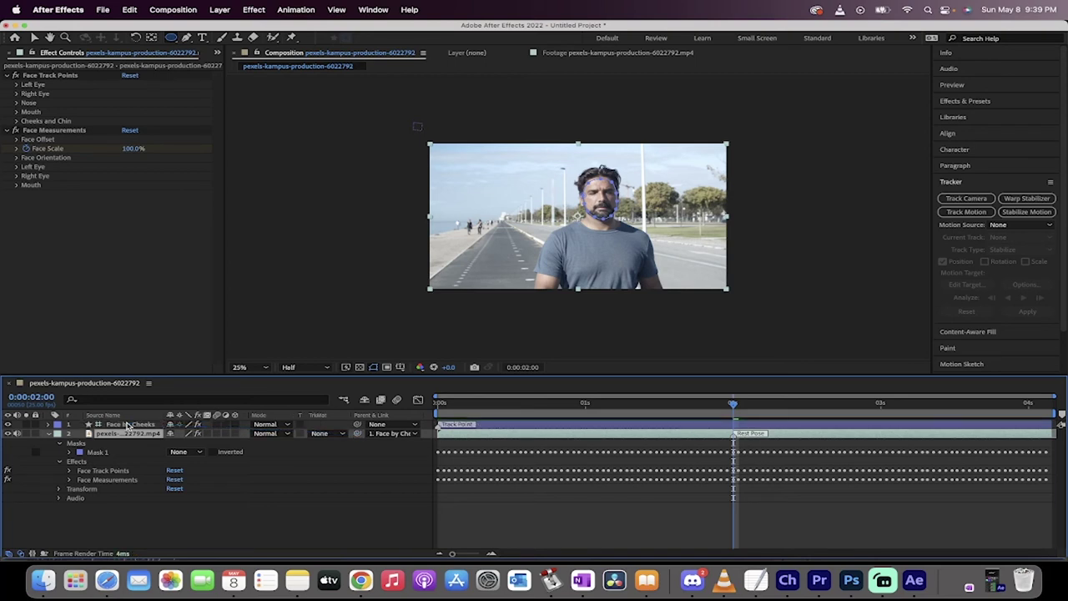
pyautogui.click(385, 436)
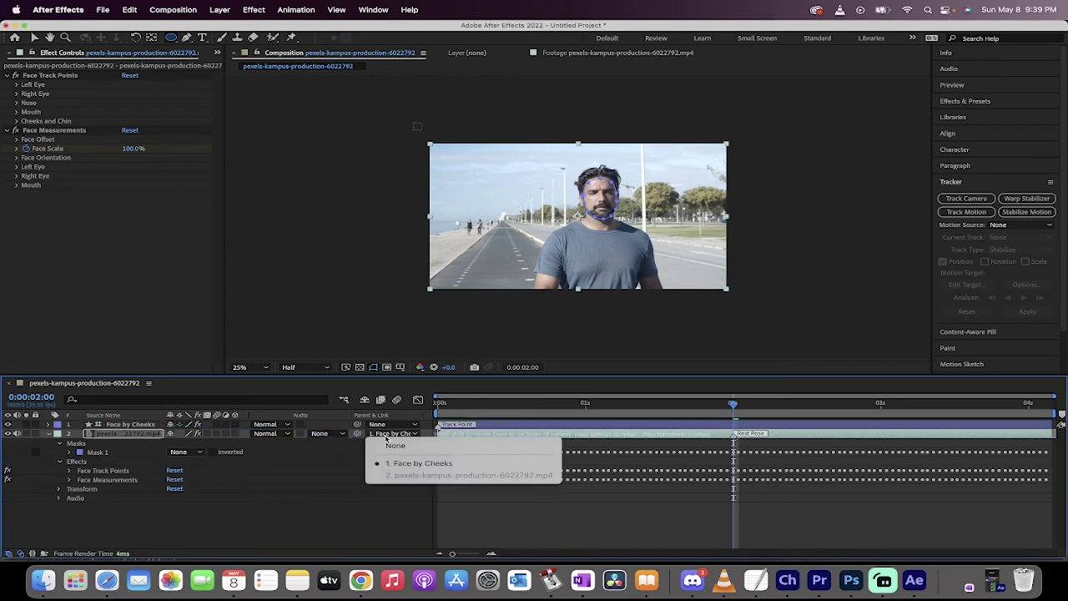
pyautogui.click(385, 436)
pyautogui.click(123, 426)
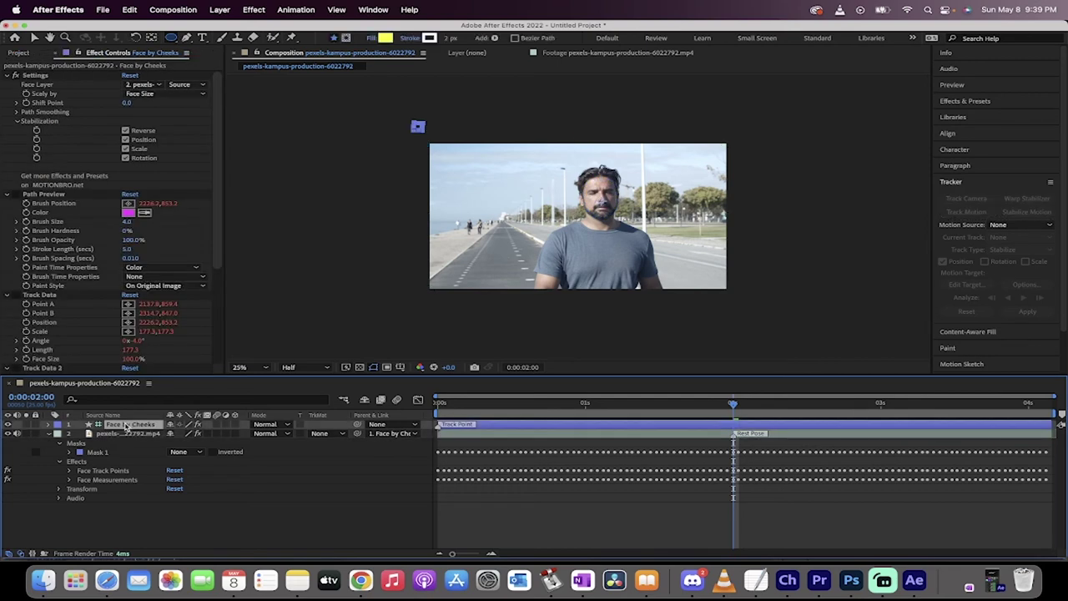
pyautogui.click(127, 435)
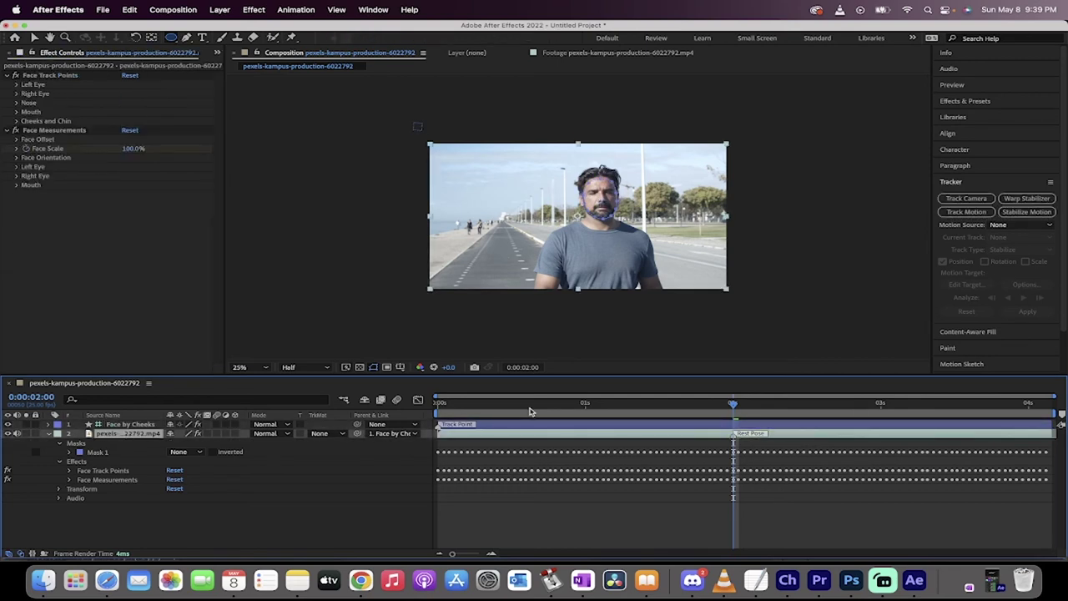
# - Play the clip from frame 0 to review the face-locked stabilization and its black edge gaps
pyautogui.moveTo(529, 411); pyautogui.dragTo(404, 415)
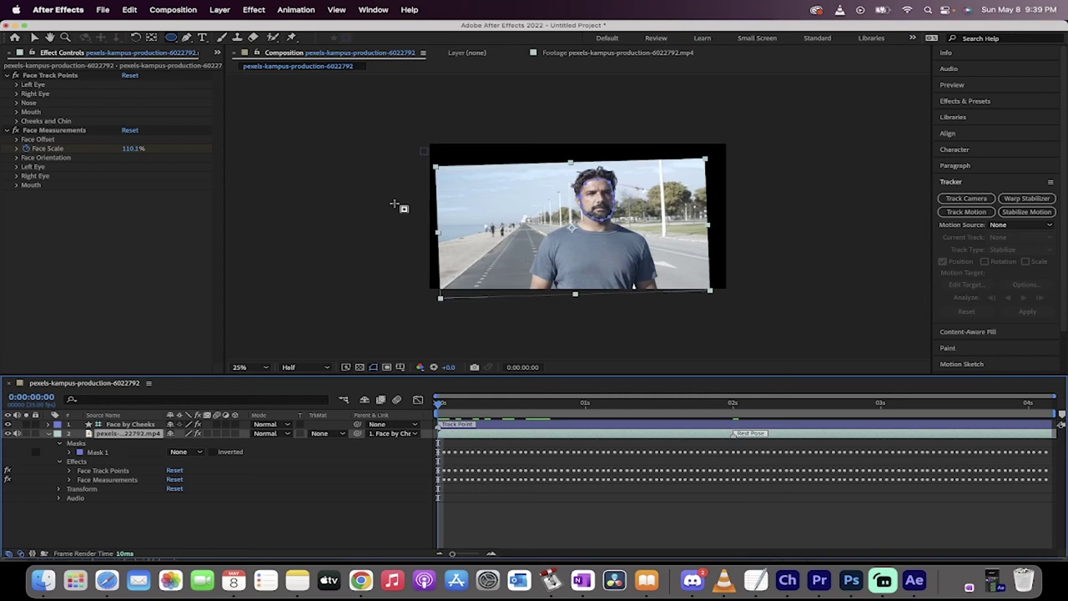
pyautogui.click(960, 85)
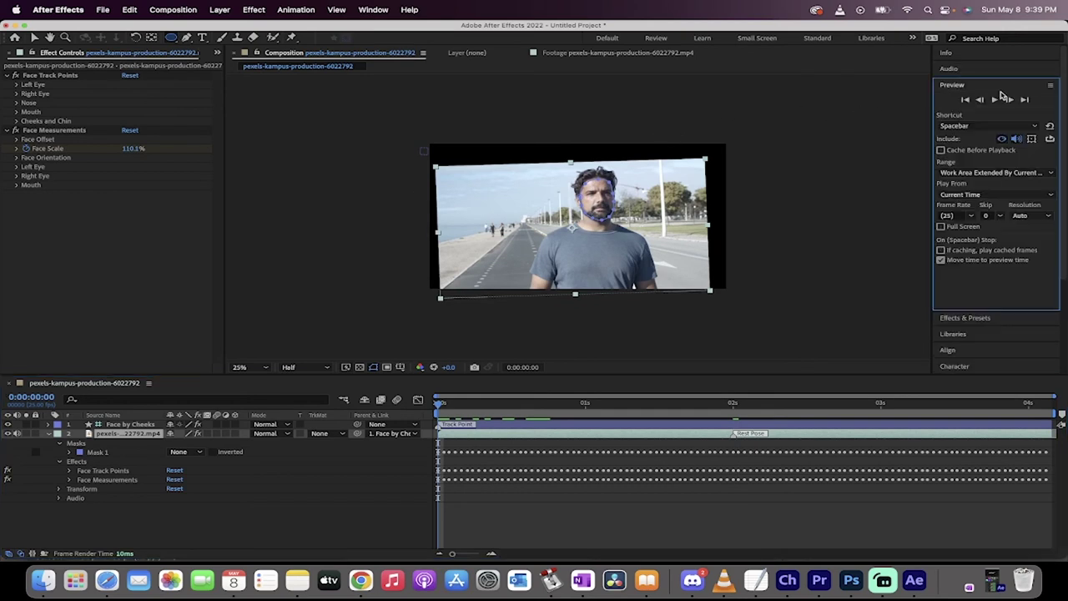
pyautogui.click(996, 101)
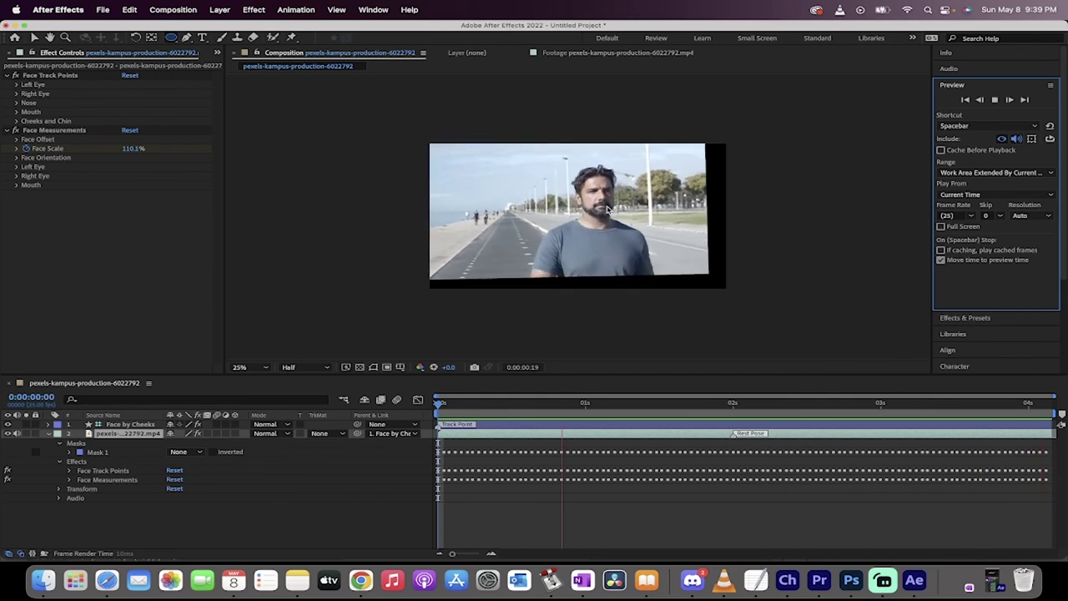
pyautogui.click(584, 322)
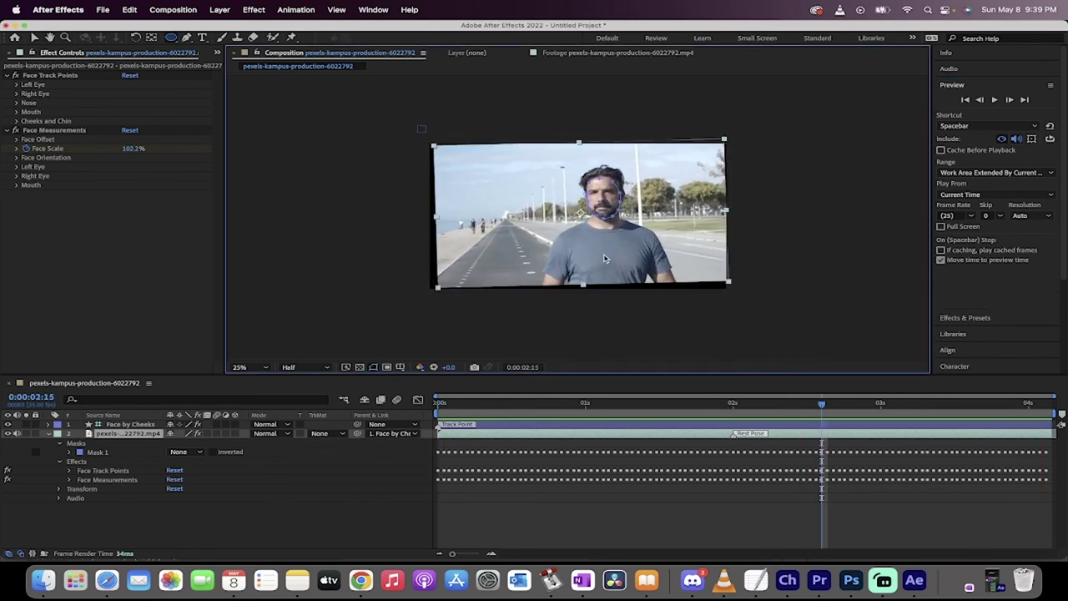
# - Scale the footage layer up from its bottom-left corner handle past the composition edges
pyautogui.moveTo(498, 407); pyautogui.dragTo(646, 402)
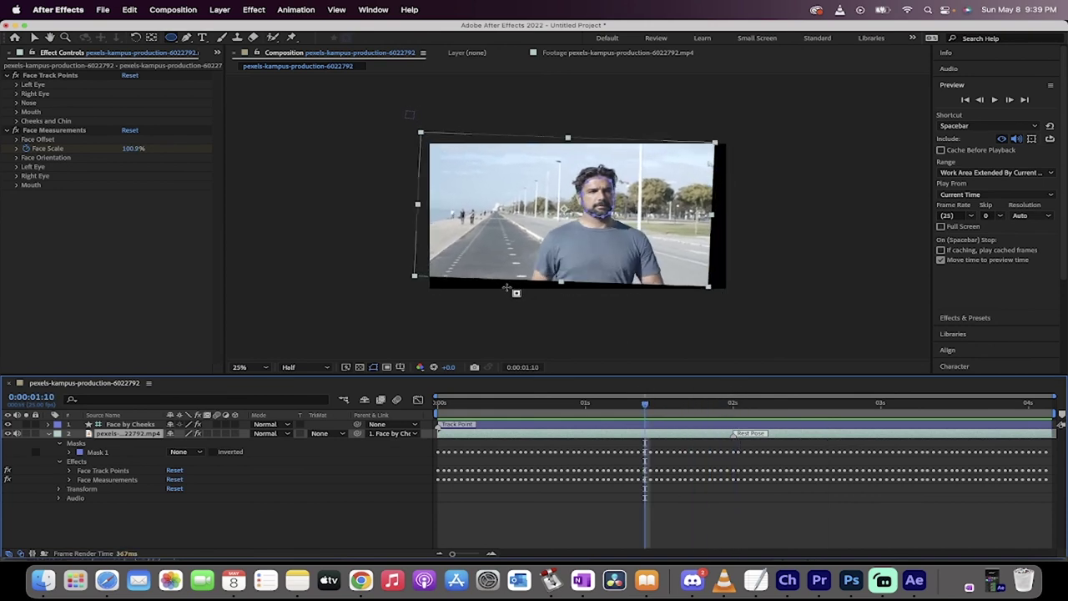
pyautogui.click(34, 38)
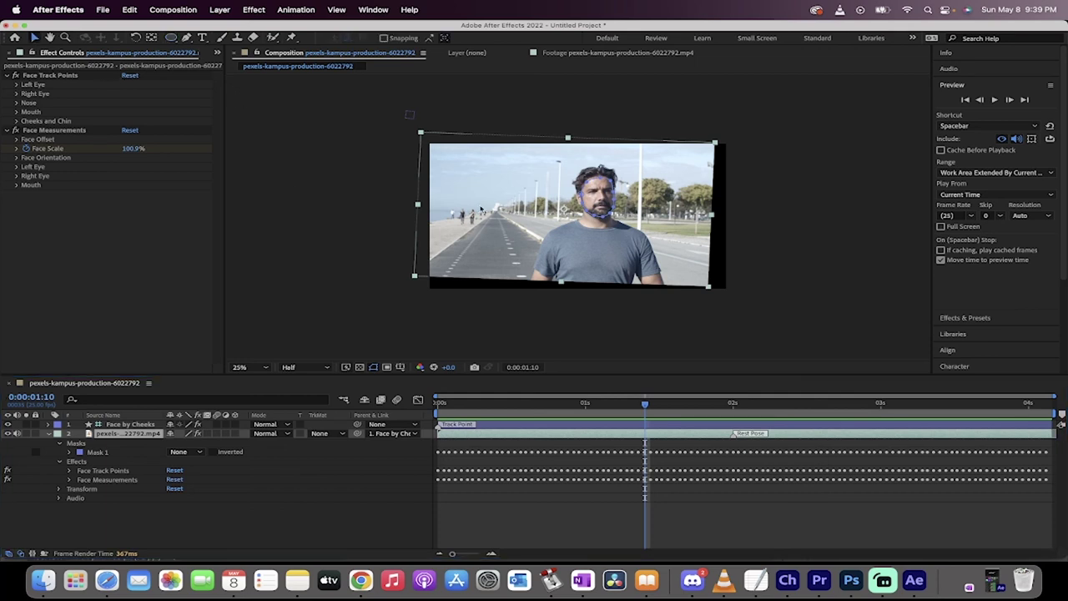
pyautogui.click(415, 277)
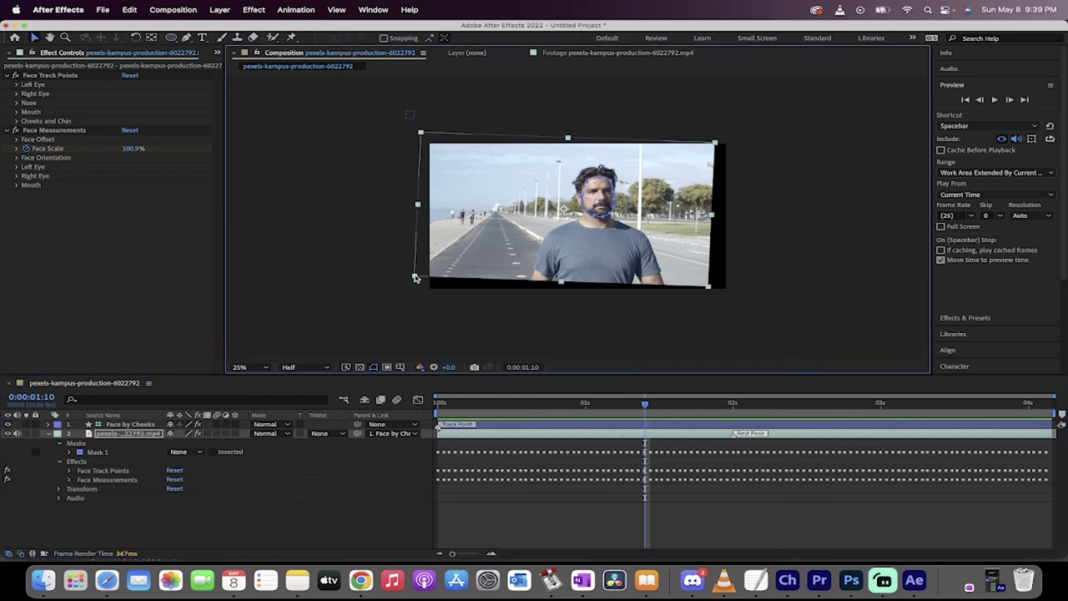
pyautogui.moveTo(416, 278); pyautogui.dragTo(395, 304)
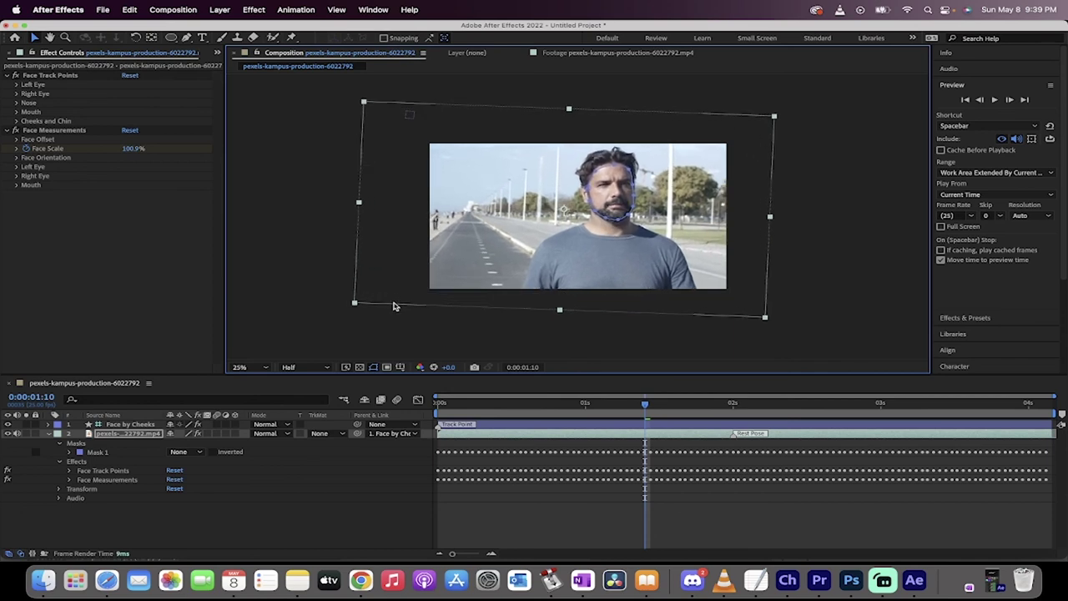
# - Scrub from the first to the final frames to confirm no black edges remain
pyautogui.click(446, 407)
pyautogui.moveTo(447, 408); pyautogui.dragTo(969, 403)
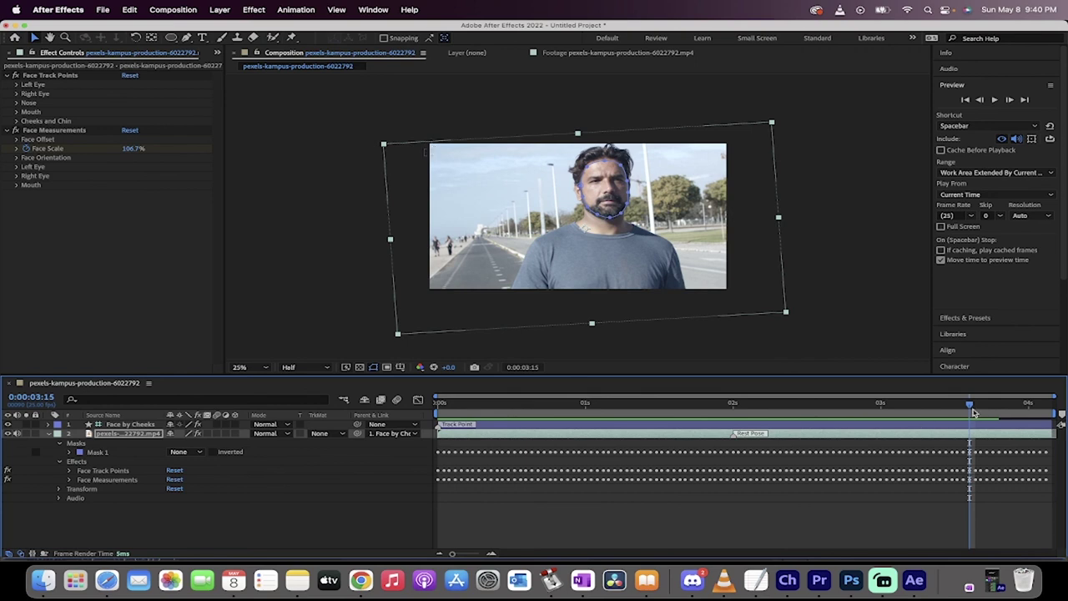
pyautogui.moveTo(971, 408); pyautogui.dragTo(1050, 414)
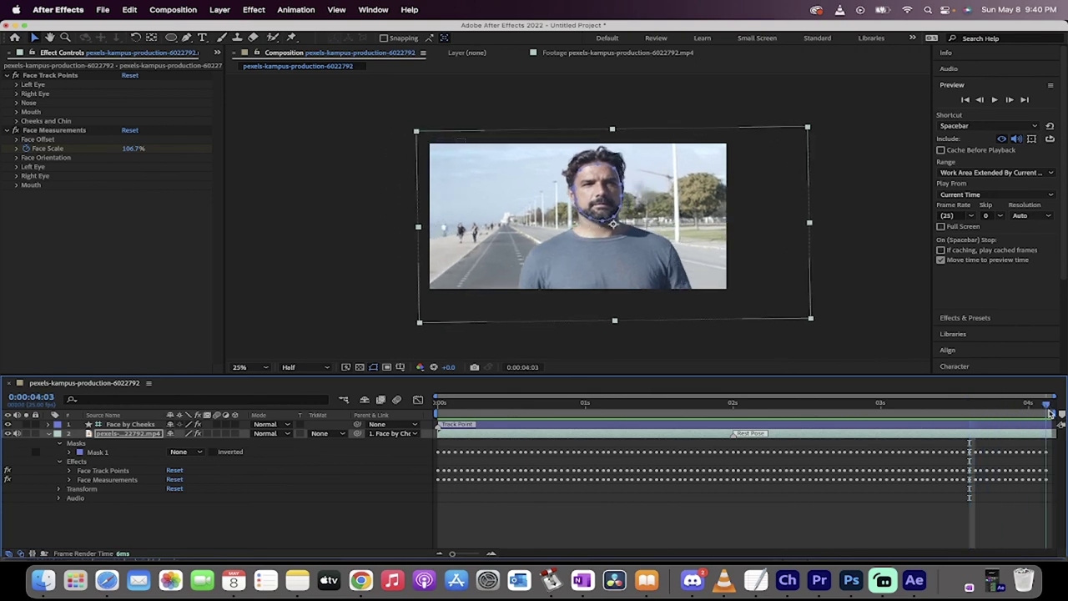